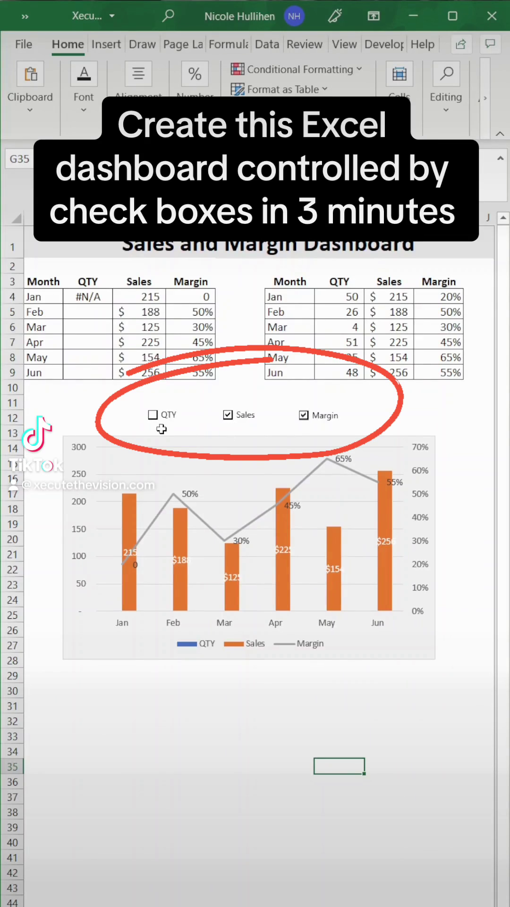
Step: Tick the QTY check box and select the empty Month–Margin table A3:D9
click(153, 415)
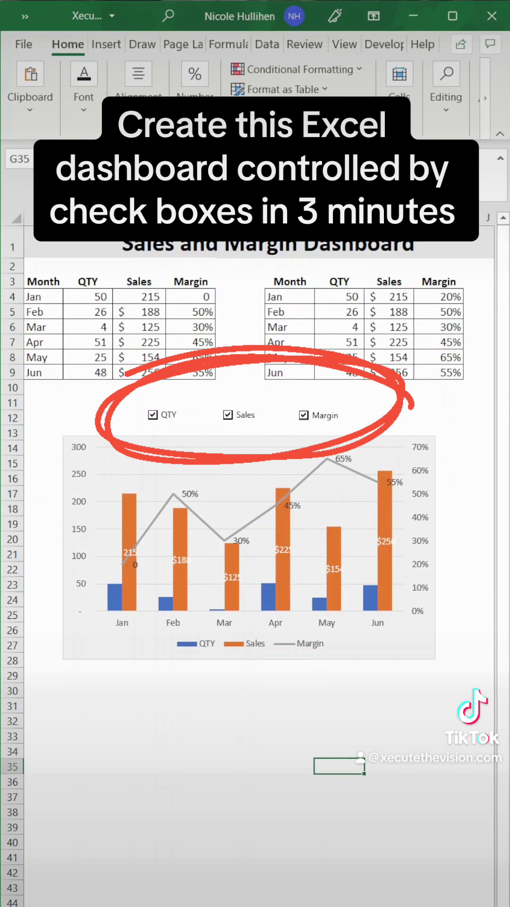
drag(42, 264, 212, 359)
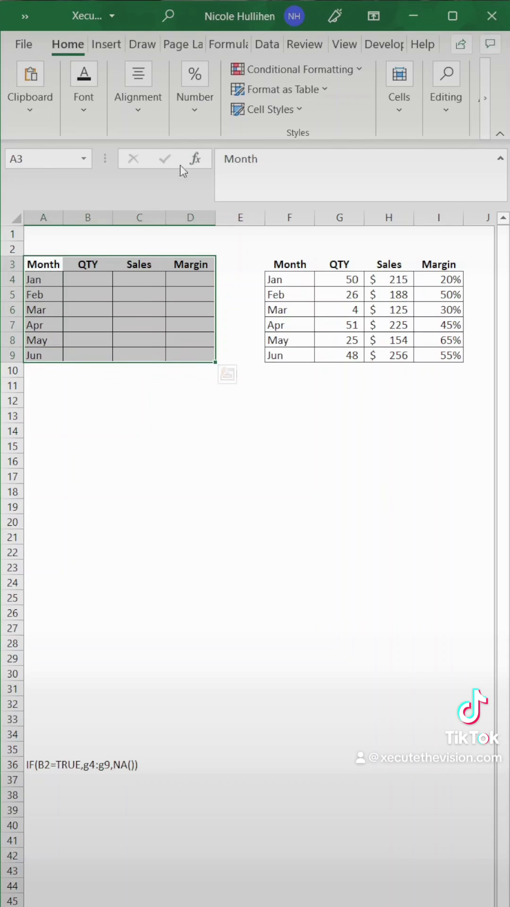
Step: Insert a Clustered Column–Line on Secondary Axis chart below the tables and delete its title
click(107, 45)
click(315, 89)
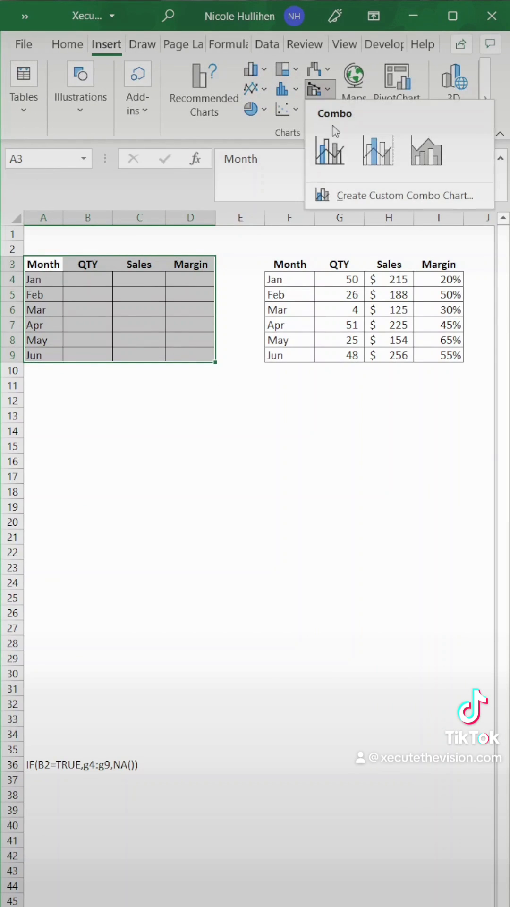
click(375, 148)
drag(339, 491, 330, 437)
click(261, 437)
key(Delete)
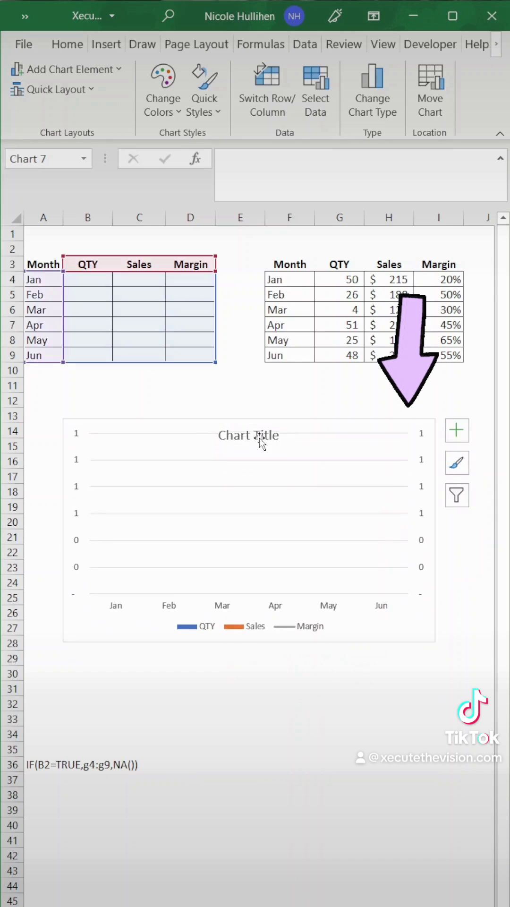
Step: Enter =IF(B2=TRUE,G4:G9,NA()) in B4 and fill it across to D4
click(150, 370)
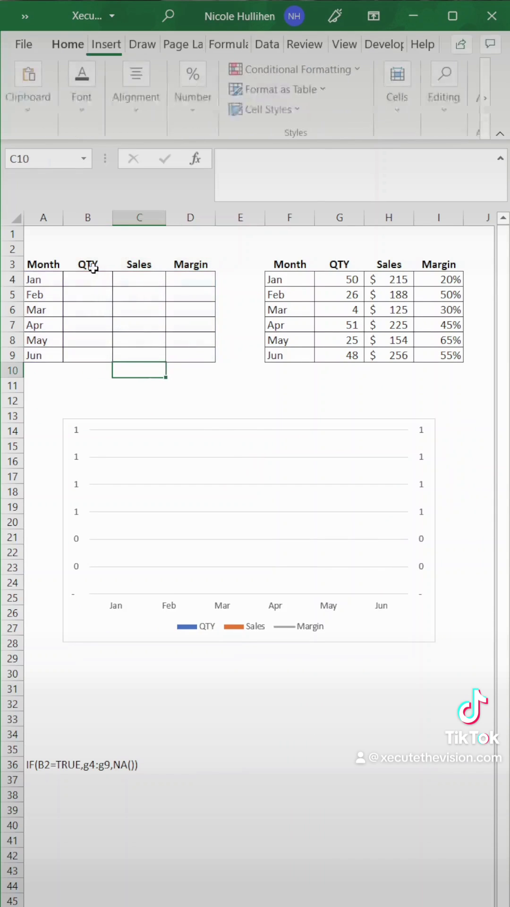
click(88, 278)
text(=IF()
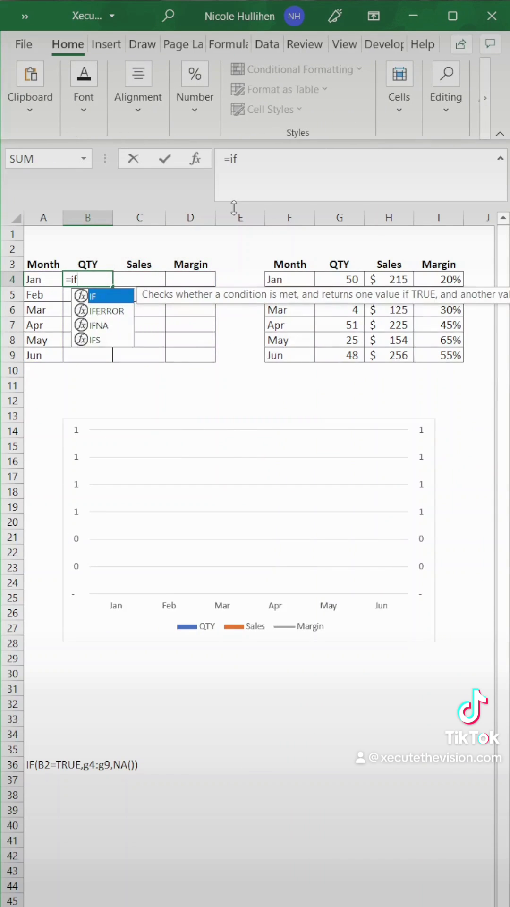
click(81, 248)
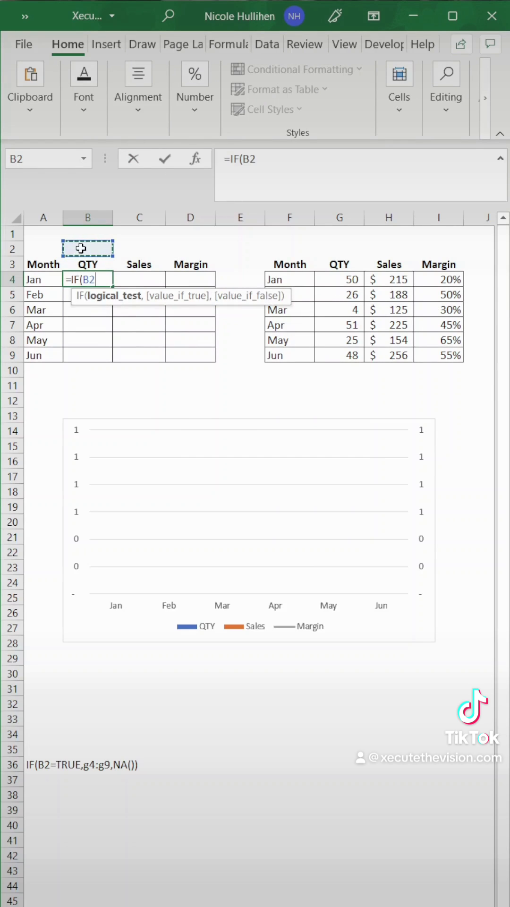
text(=true,)
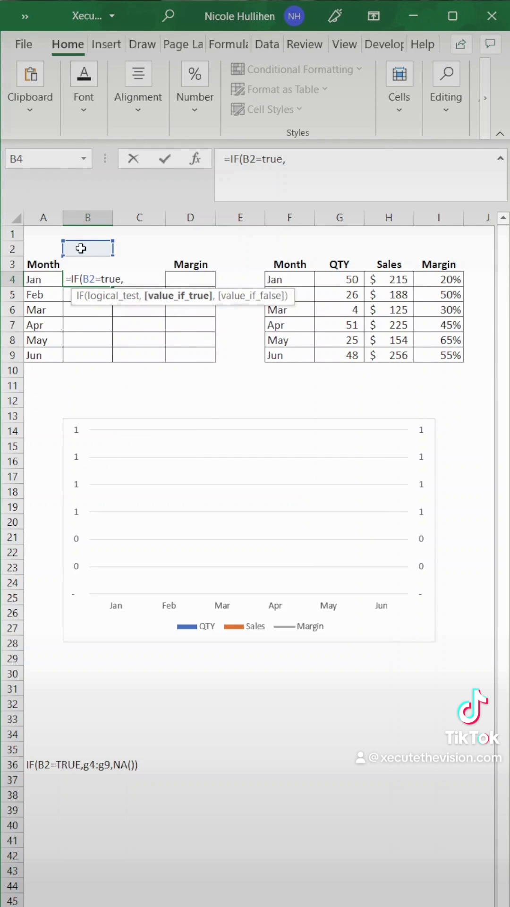
drag(356, 286, 360, 363)
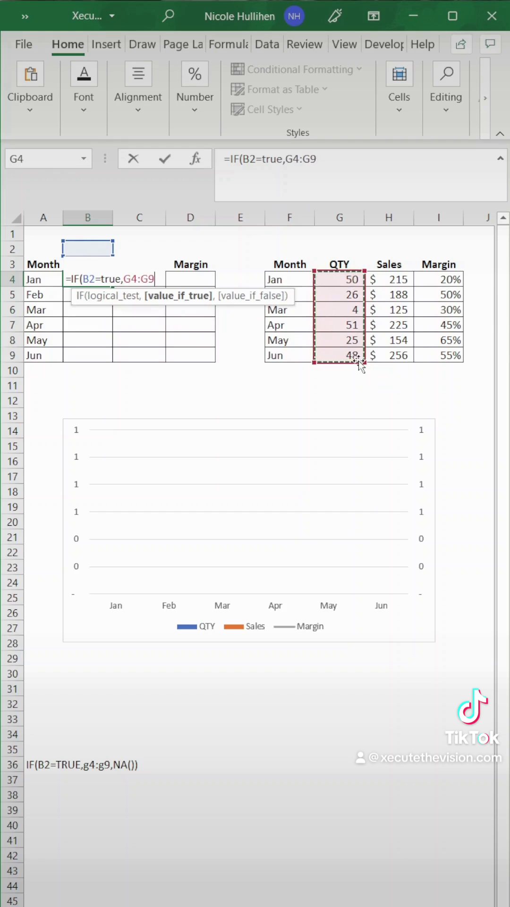
text(,)
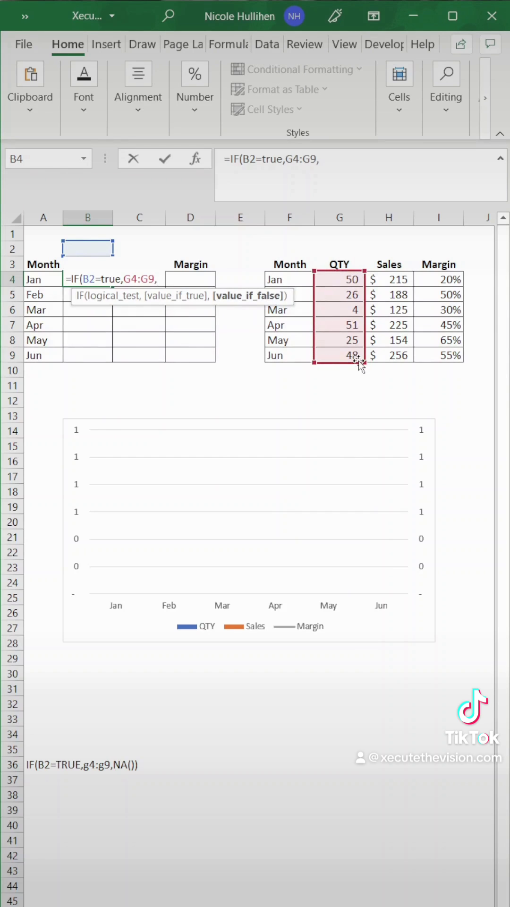
text(na()))
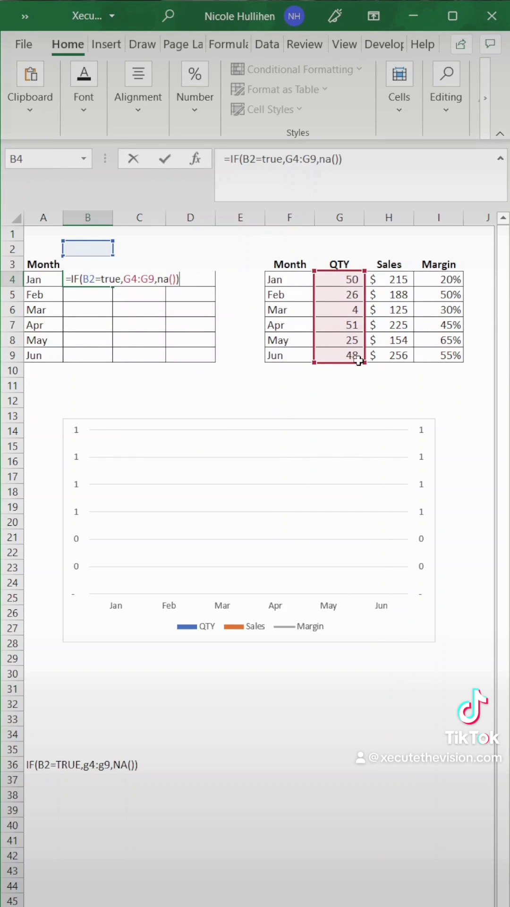
key(Return)
click(90, 278)
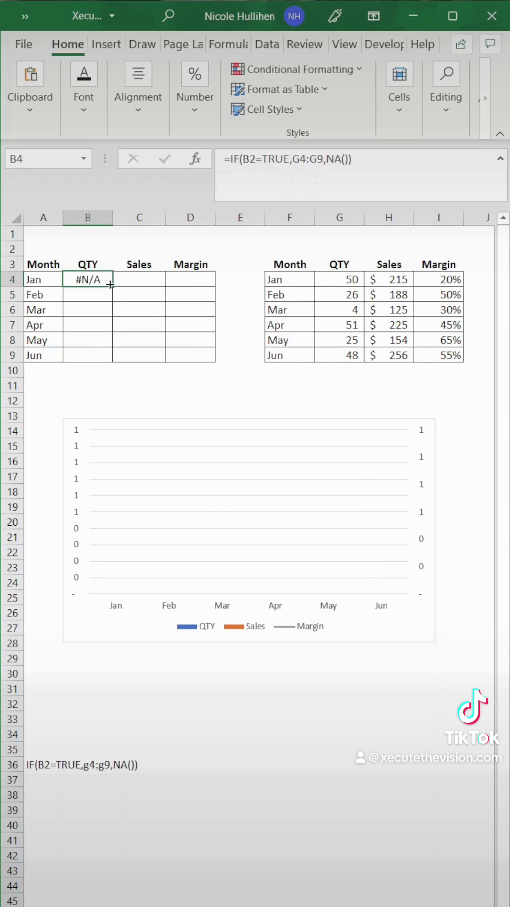
drag(110, 284, 196, 281)
click(198, 279)
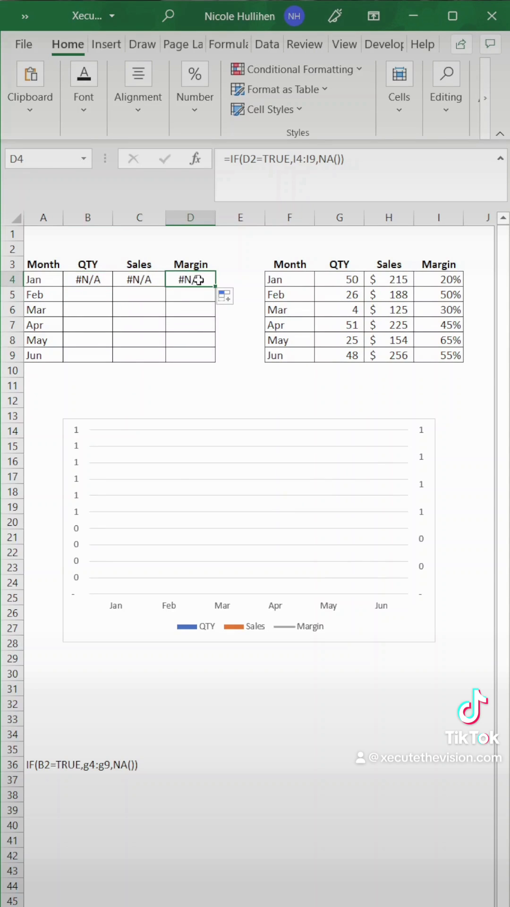
Step: Enter the 'Sales and Margin Dashboard' title and merge and centre it across A1:J1
click(191, 238)
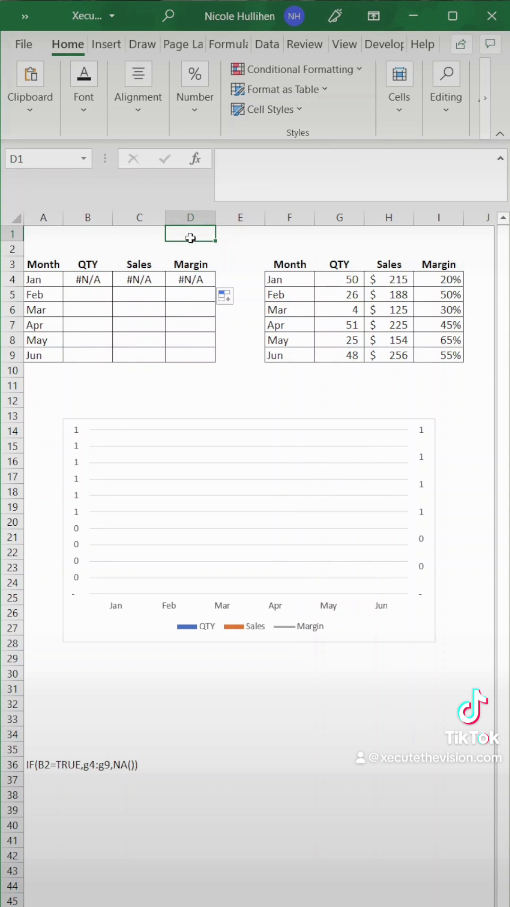
text(Sales and Margin Dashboard)
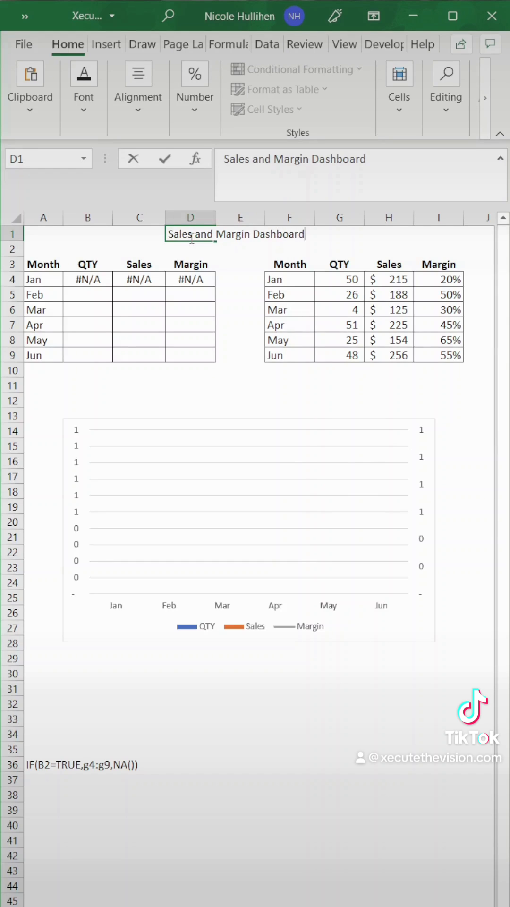
key(Return)
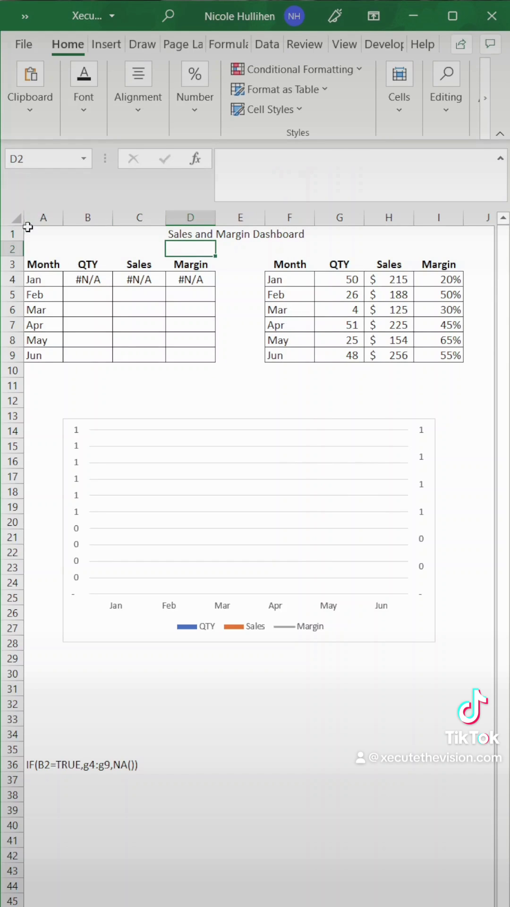
drag(28, 227, 479, 225)
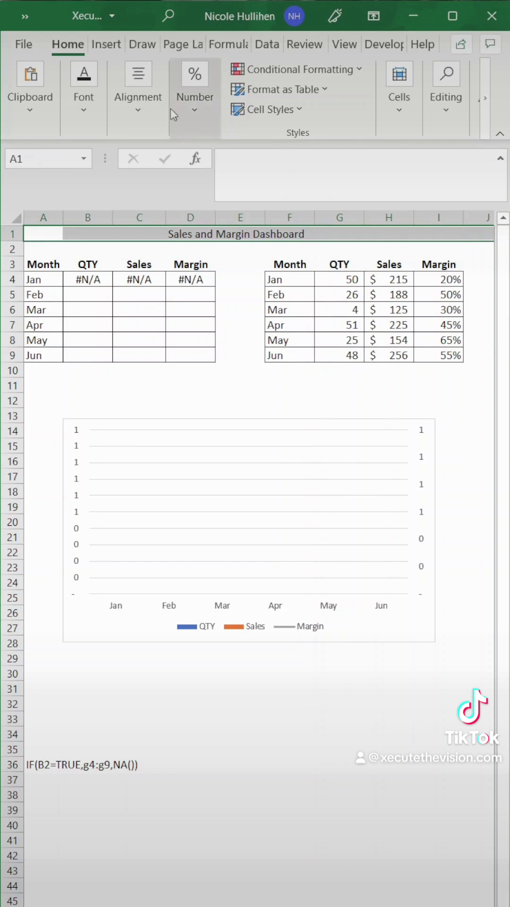
click(160, 109)
click(276, 185)
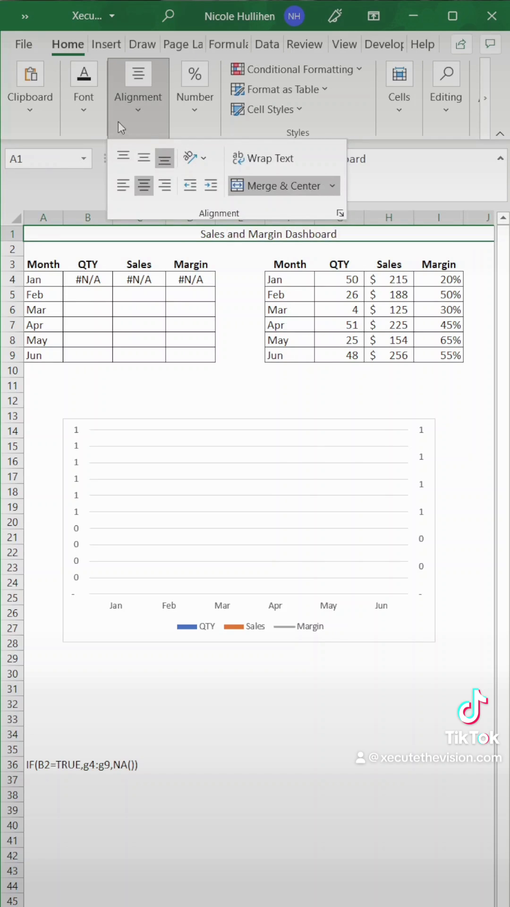
Step: Format the title as bold 24-point text with a light grey fill
click(83, 110)
click(204, 158)
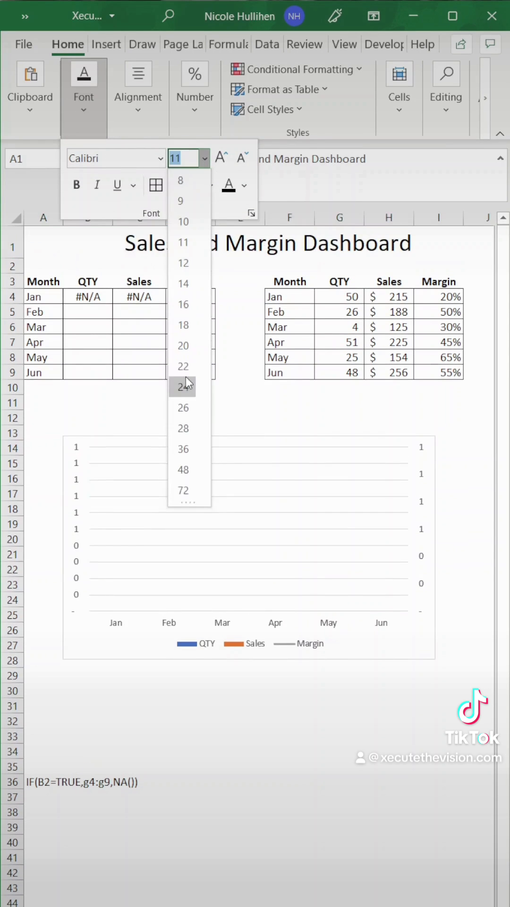
click(185, 380)
click(76, 185)
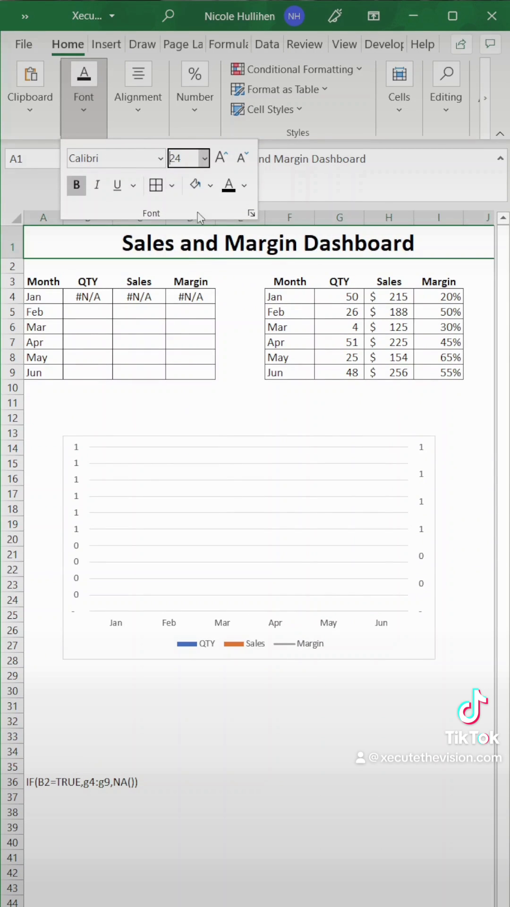
click(210, 184)
click(222, 230)
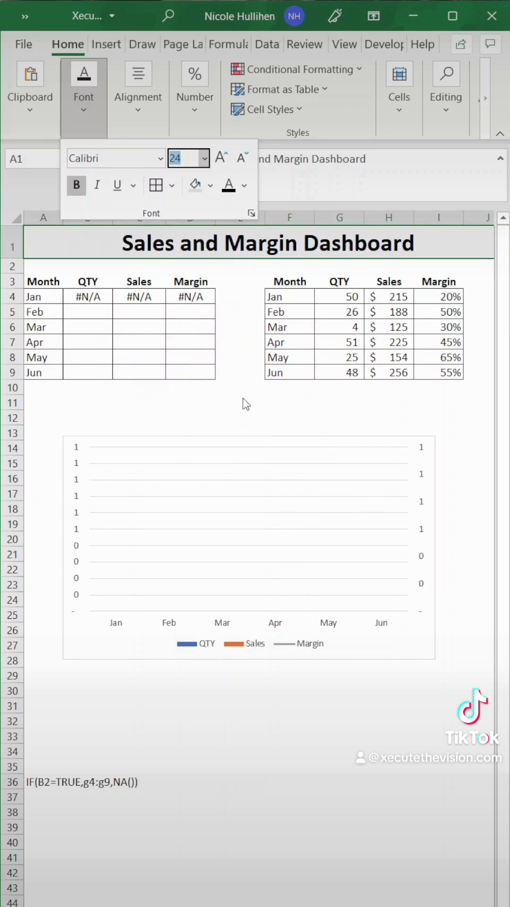
click(250, 405)
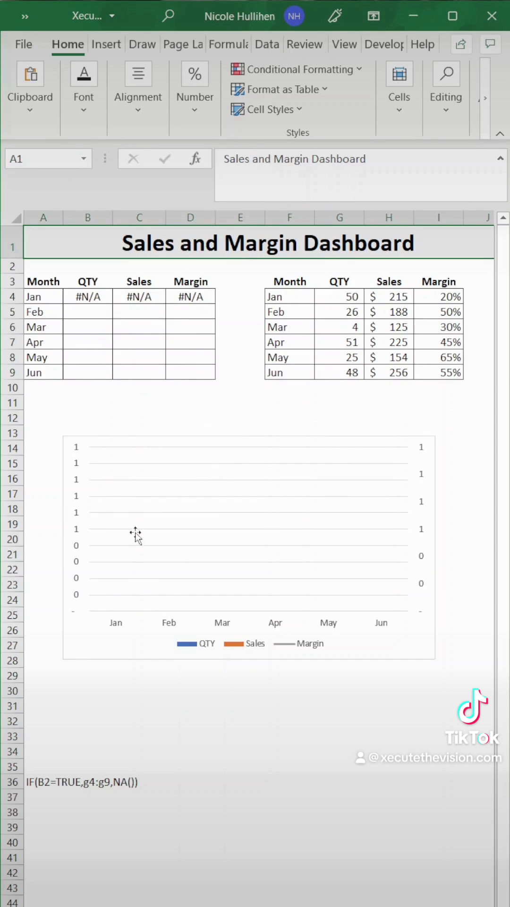
Step: Give the chart area a solid light grey fill
click(75, 646)
right_click(76, 647)
click(117, 606)
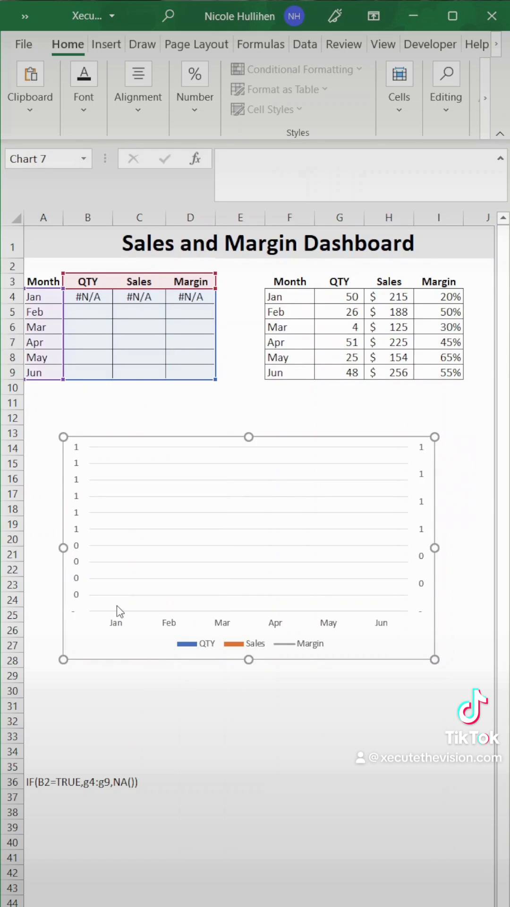
click(327, 371)
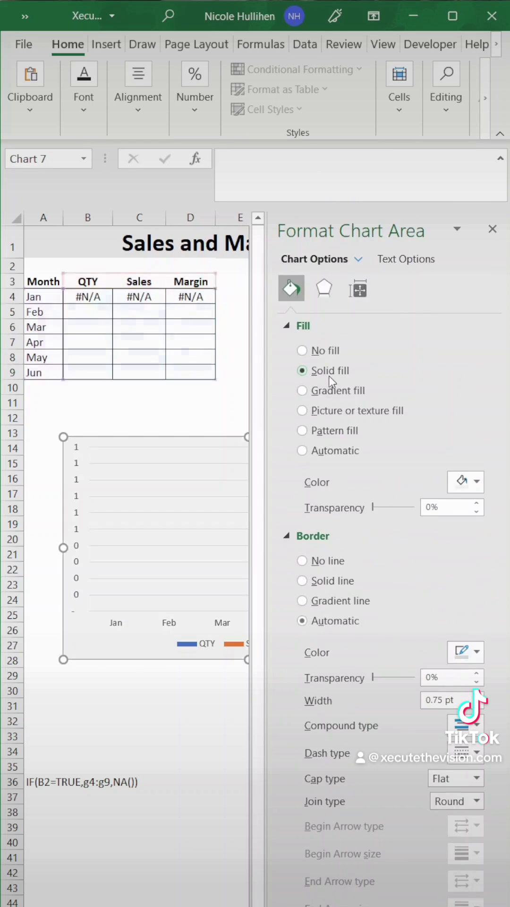
click(466, 481)
click(456, 560)
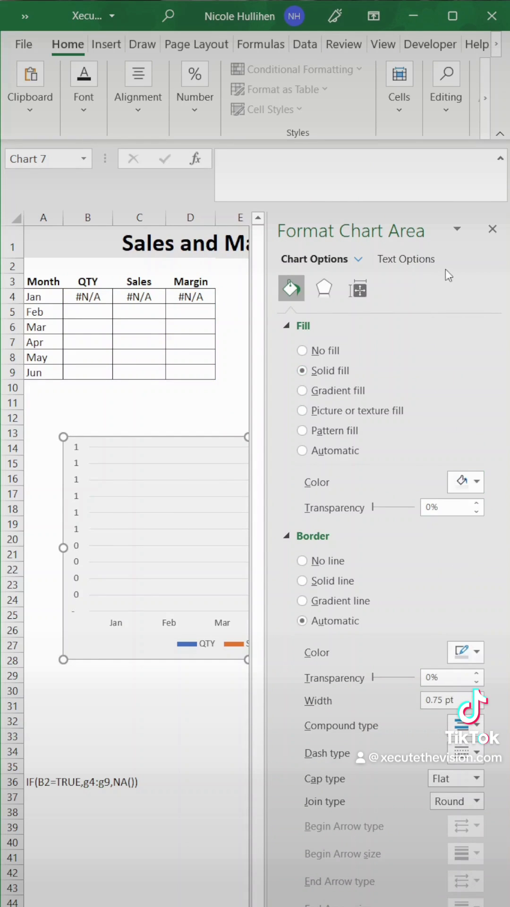
click(492, 230)
Step: Set the secondary axis number category to Percentage
click(420, 563)
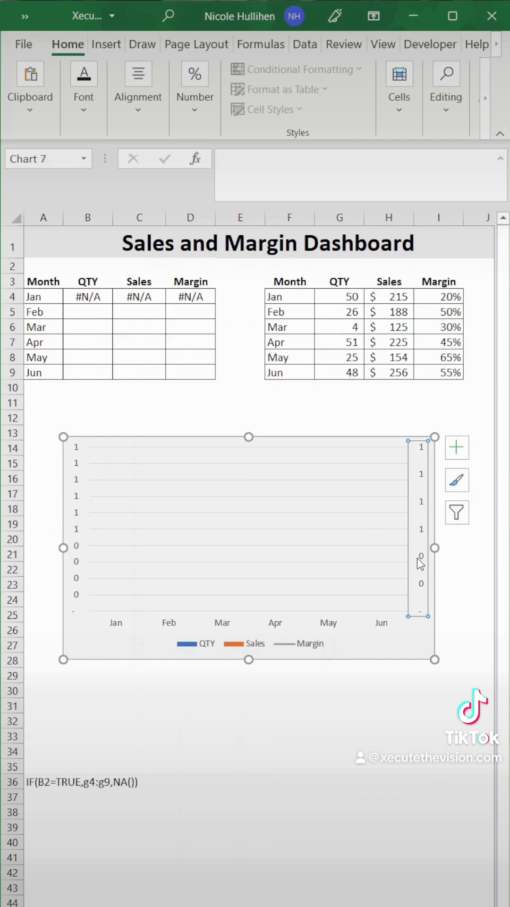
right_click(417, 558)
click(438, 769)
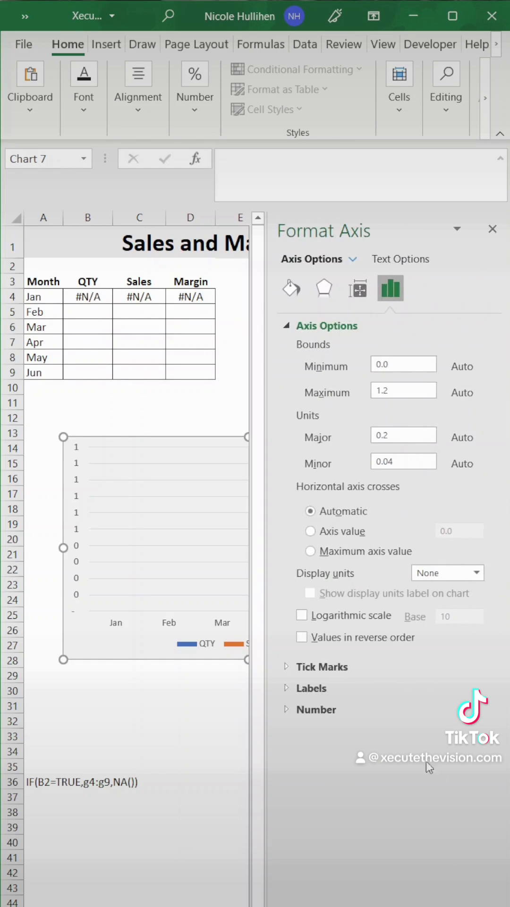
click(331, 709)
click(337, 748)
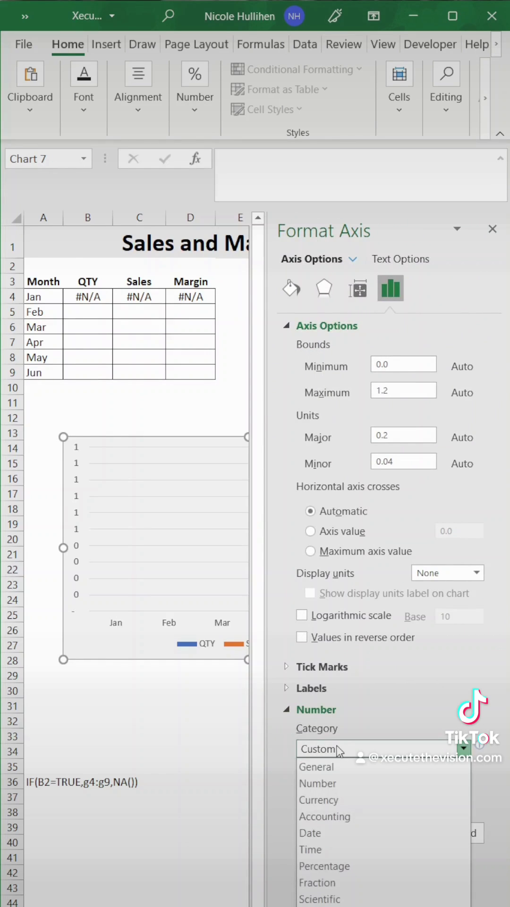
click(350, 866)
click(124, 797)
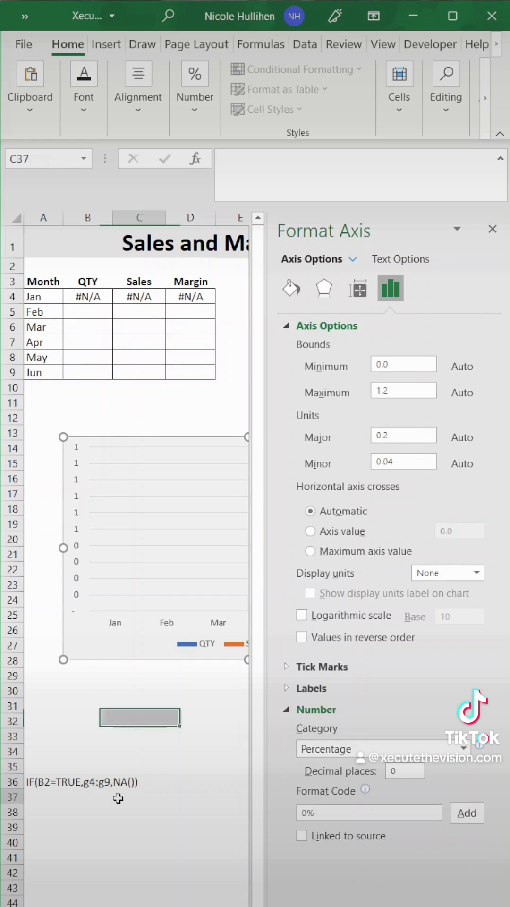
click(492, 229)
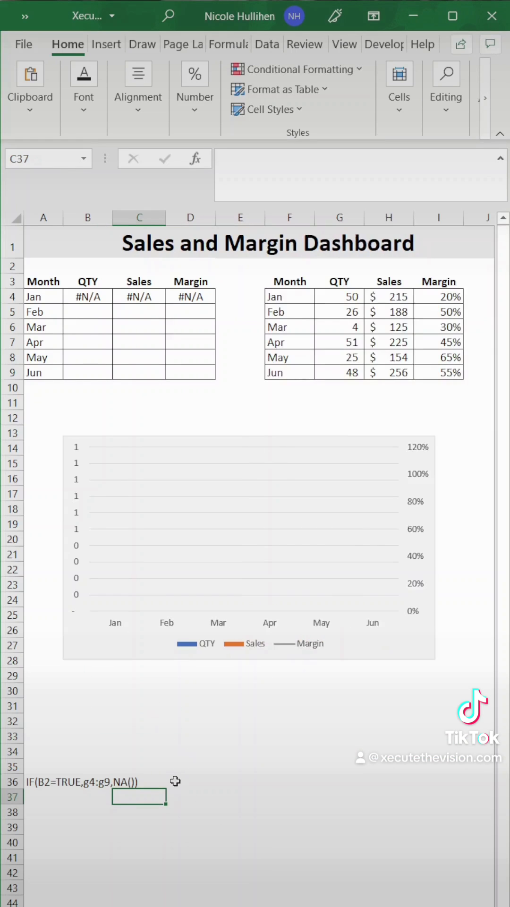
Step: Make the formula note in A36:D36 white so it disappears
drag(175, 781, 28, 782)
click(84, 90)
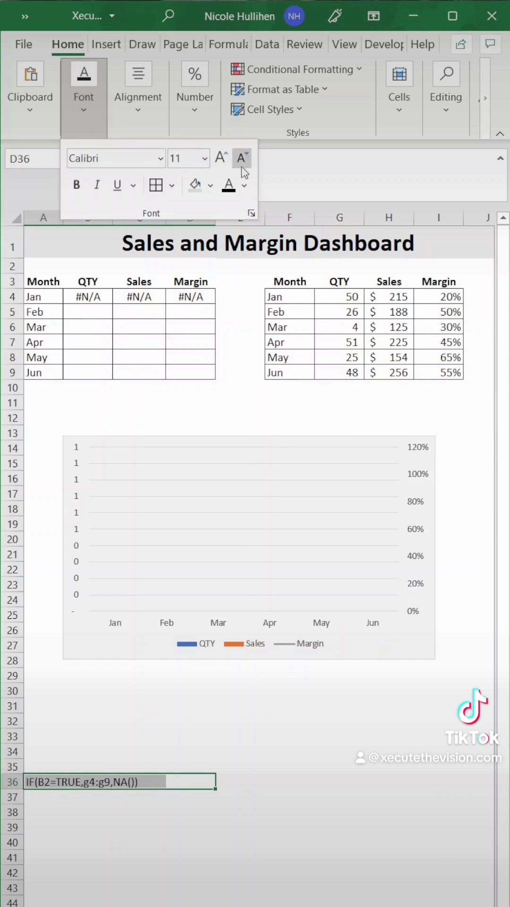
click(244, 185)
click(242, 246)
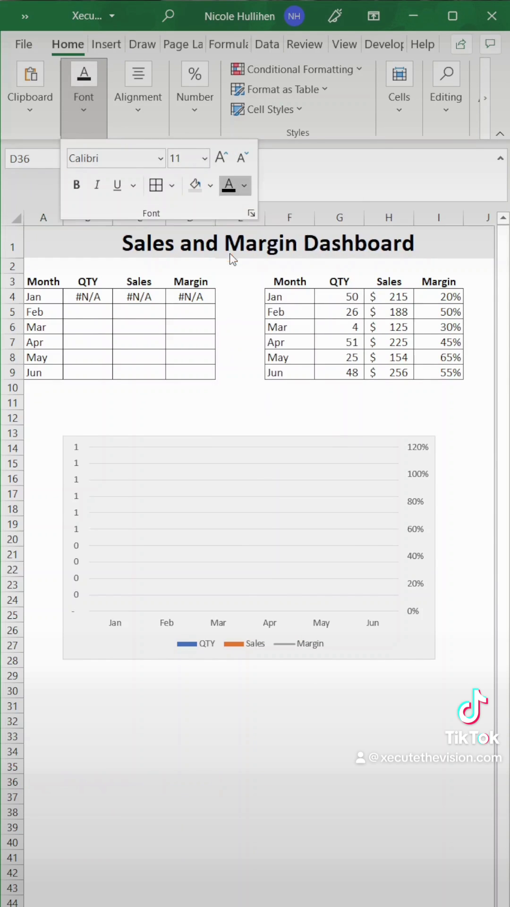
click(275, 723)
click(304, 522)
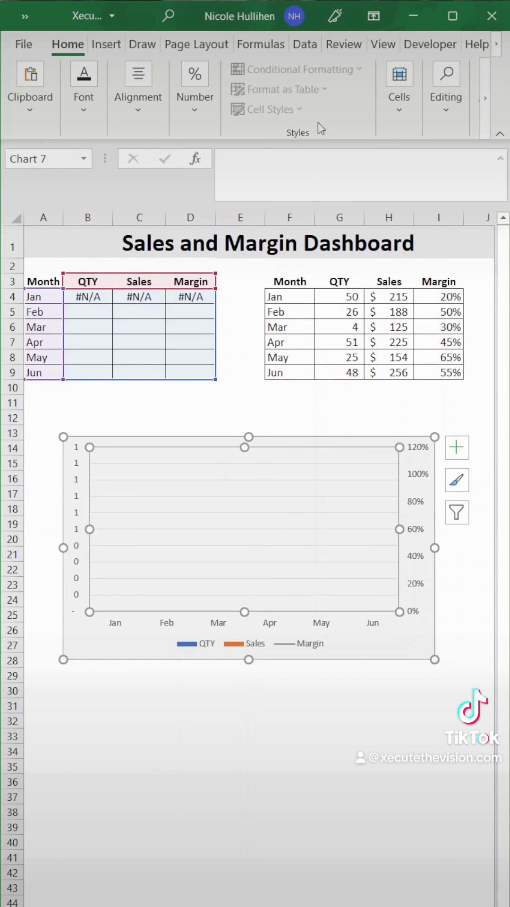
Step: Draw three Form Control check boxes in a row above the chart
click(430, 44)
click(257, 114)
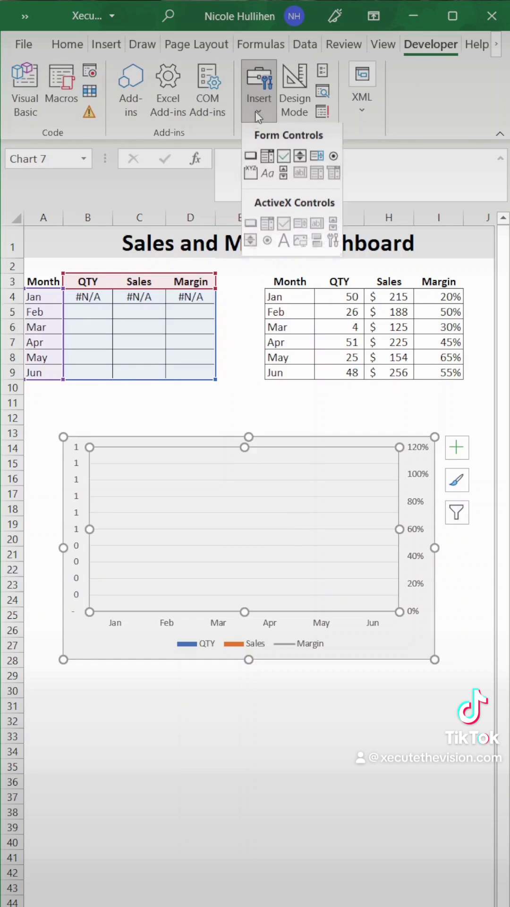
click(283, 155)
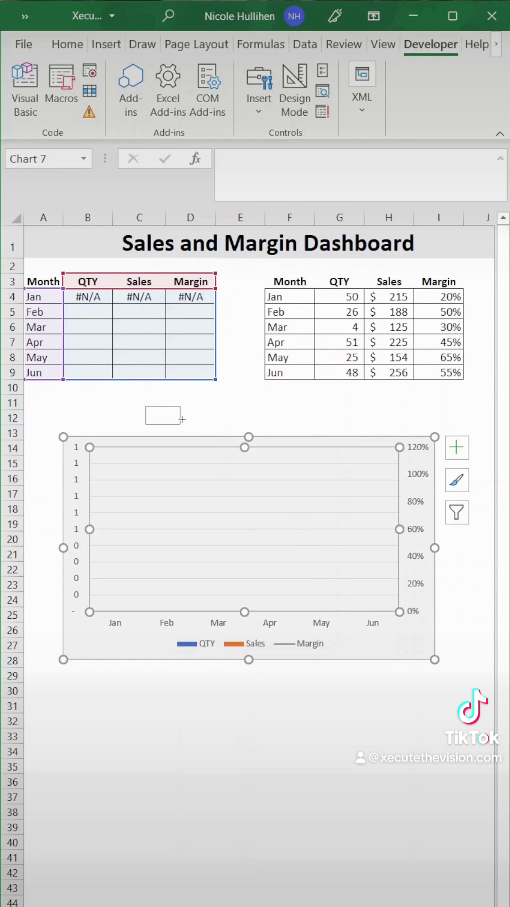
drag(181, 419, 201, 424)
click(259, 114)
click(284, 158)
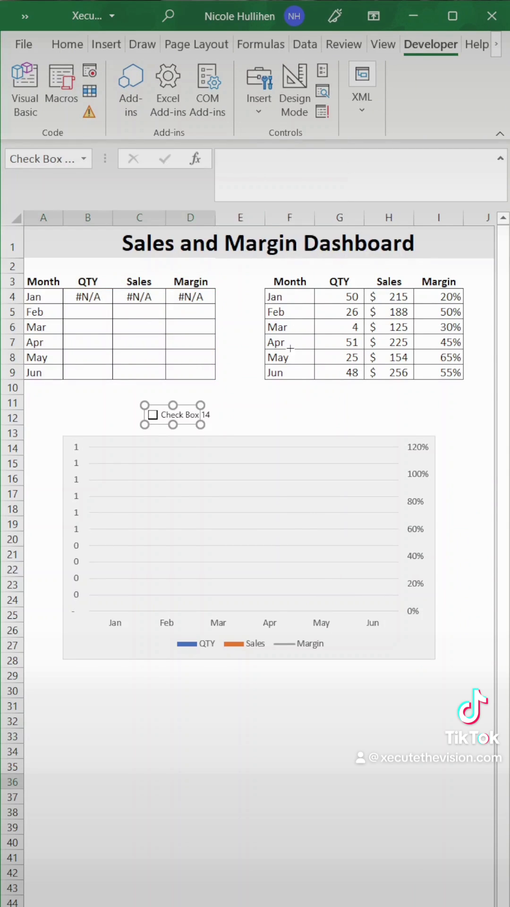
drag(307, 402, 388, 423)
click(265, 121)
click(283, 157)
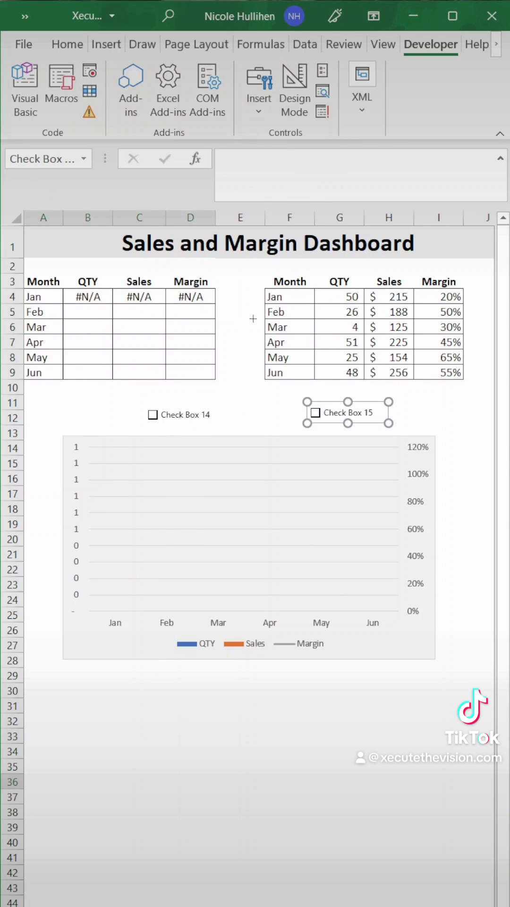
drag(220, 403, 293, 425)
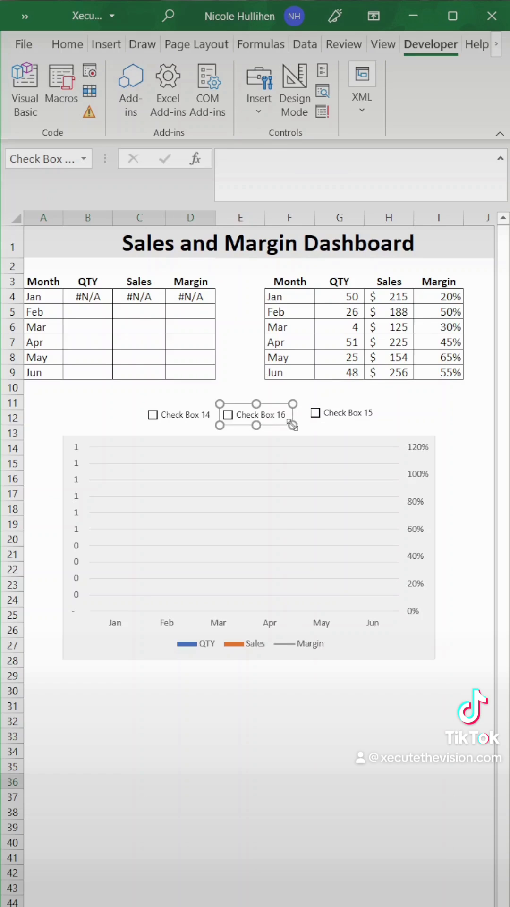
Step: Relabel the check boxes QTY, Sales and Margin, aligning and ticking the Margin box
right_click(165, 412)
click(217, 444)
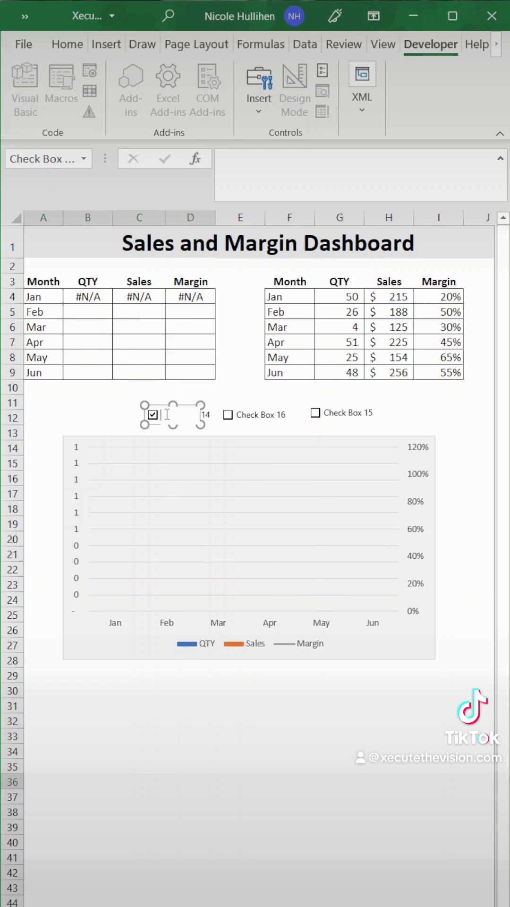
right_click(250, 414)
key(Escape)
click(241, 415)
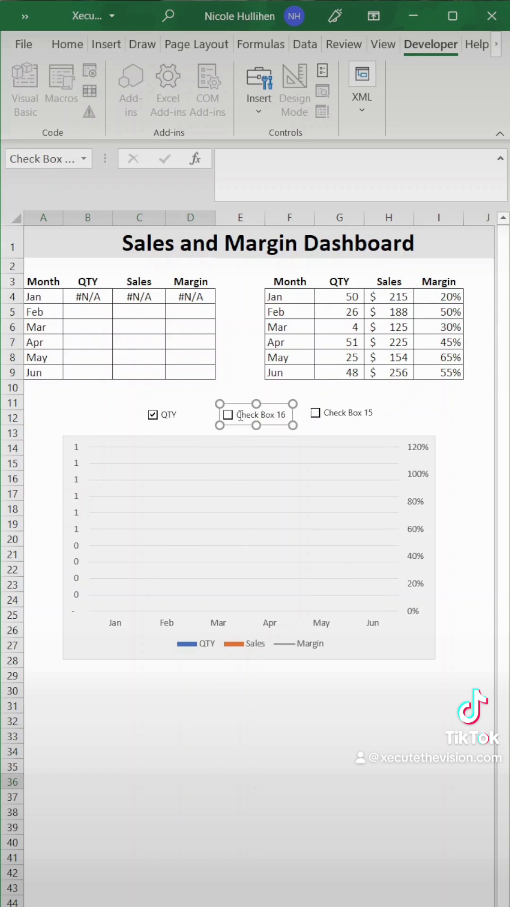
key(Delete)
right_click(345, 411)
click(394, 496)
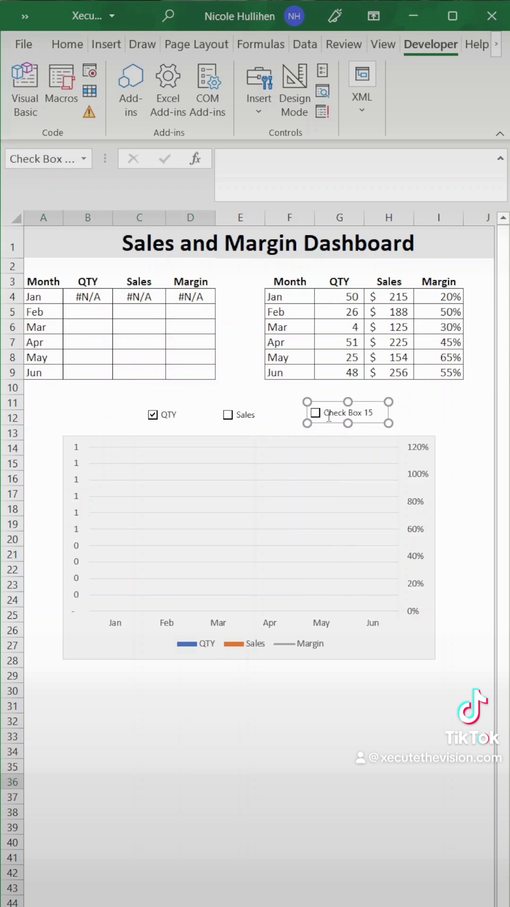
key(Delete)
key(Delete)
key(Delete)
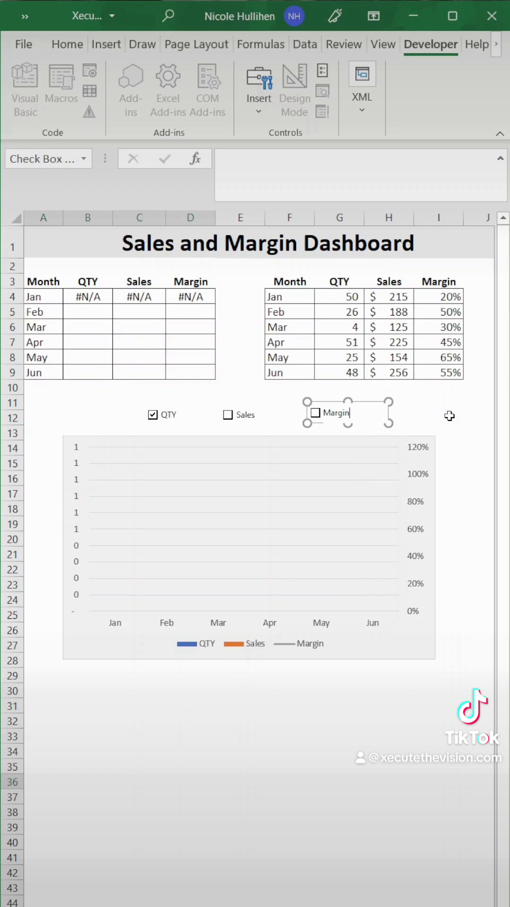
click(381, 411)
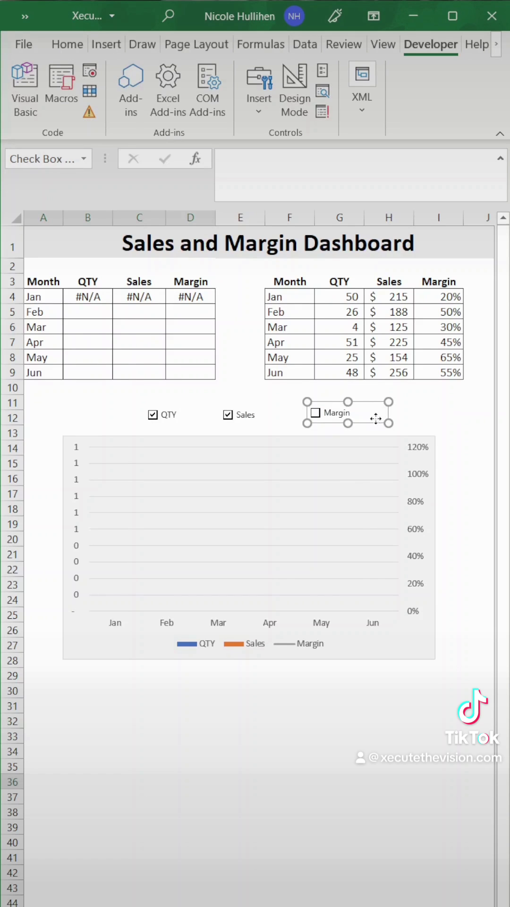
drag(376, 417, 363, 420)
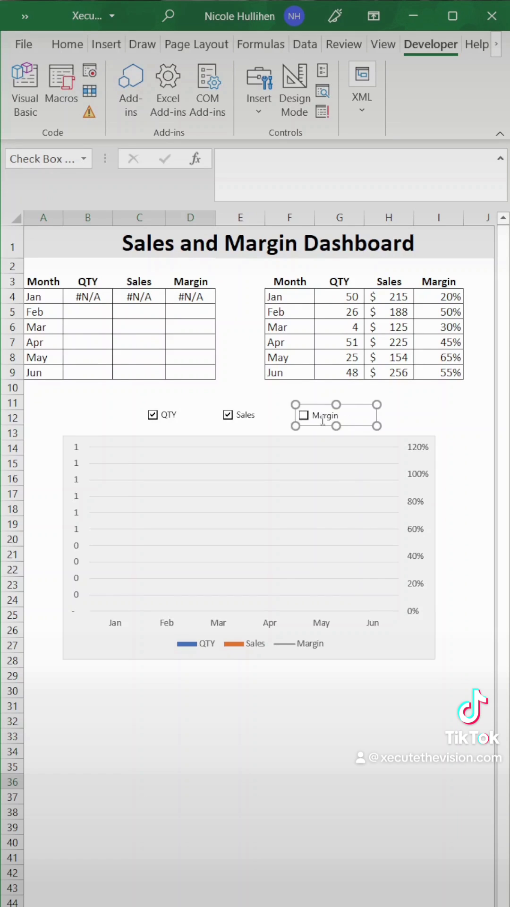
click(280, 416)
Step: Link the QTY check box to cell B2 and the Sales check box to C2
click(152, 414)
right_click(156, 419)
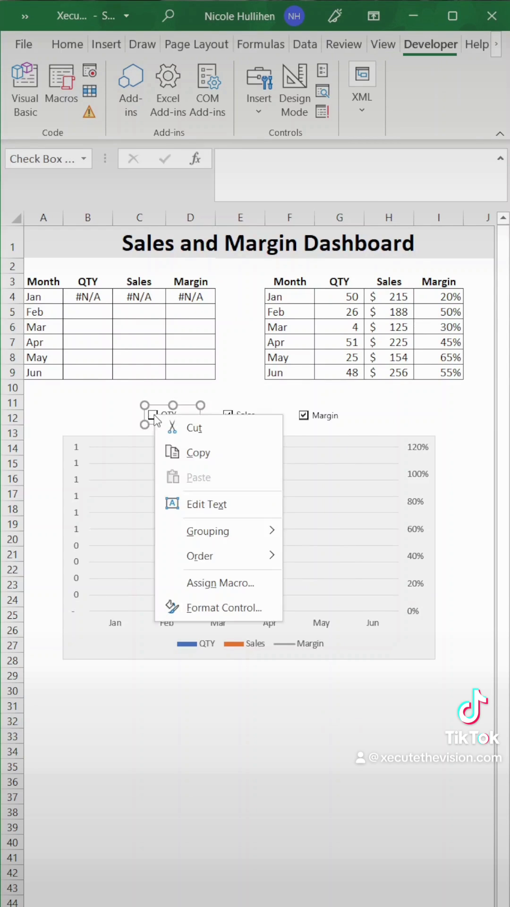
click(220, 613)
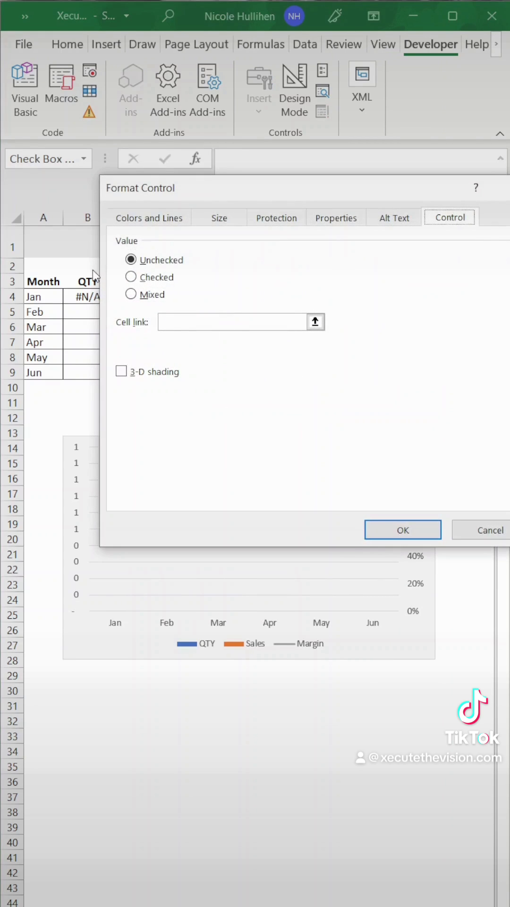
click(314, 322)
click(76, 265)
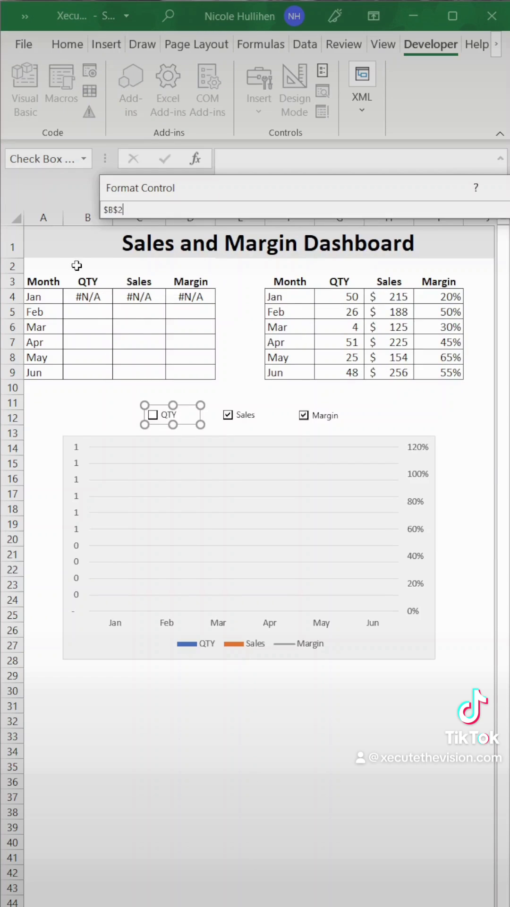
key(Return)
key(Return)
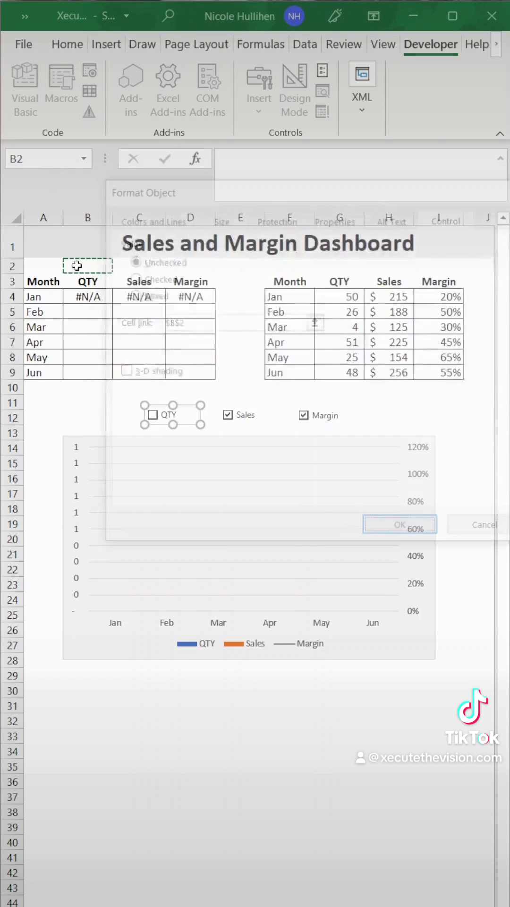
right_click(234, 413)
click(276, 603)
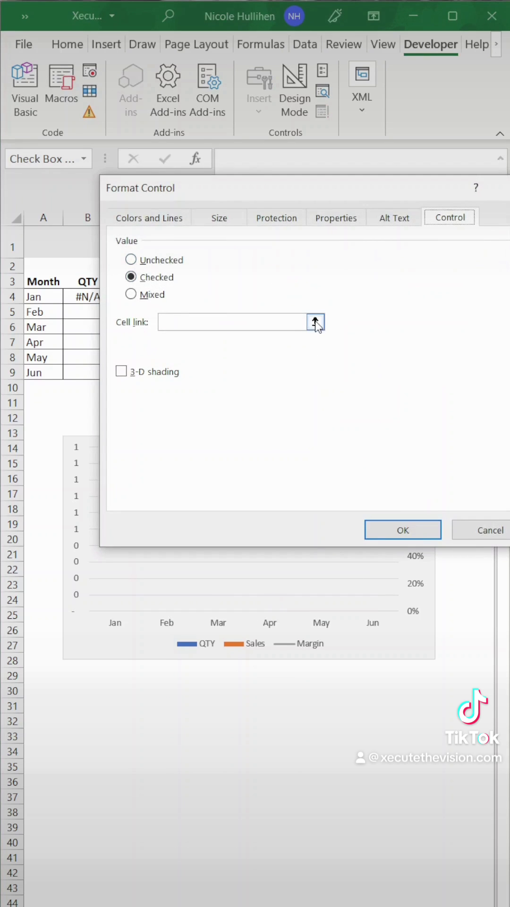
click(314, 323)
click(137, 267)
key(Return)
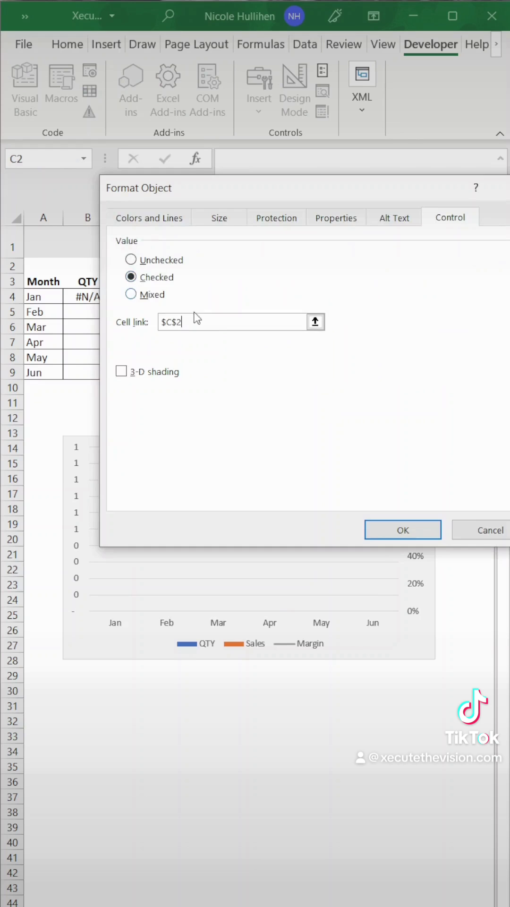
key(Return)
Step: Link the Margin check box to D2 and tick QTY again
right_click(308, 411)
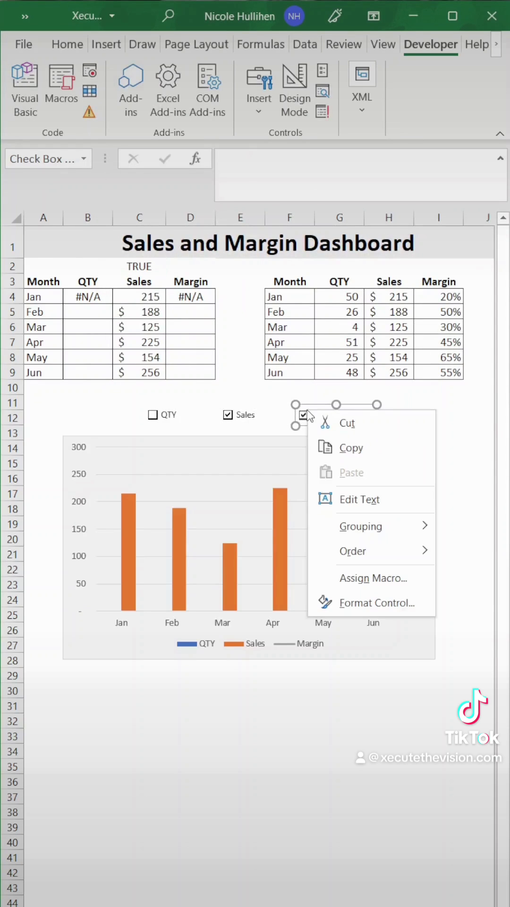
click(344, 603)
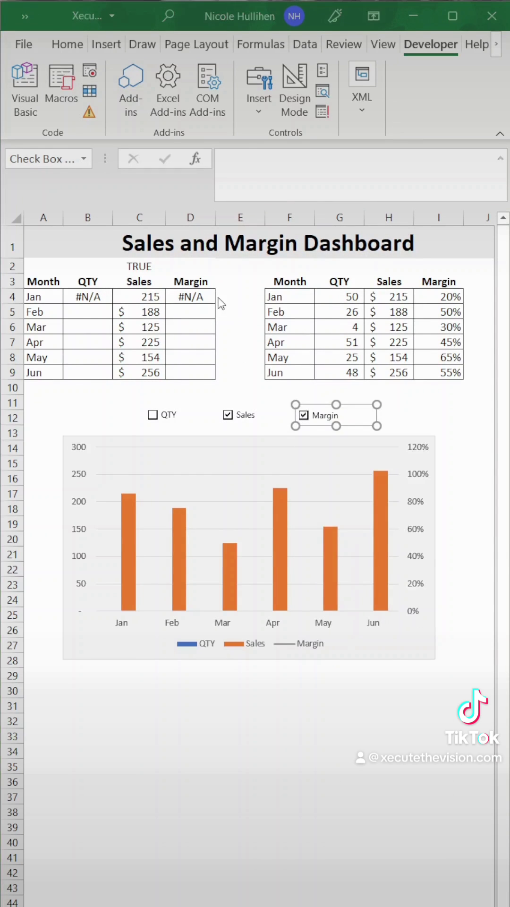
click(315, 321)
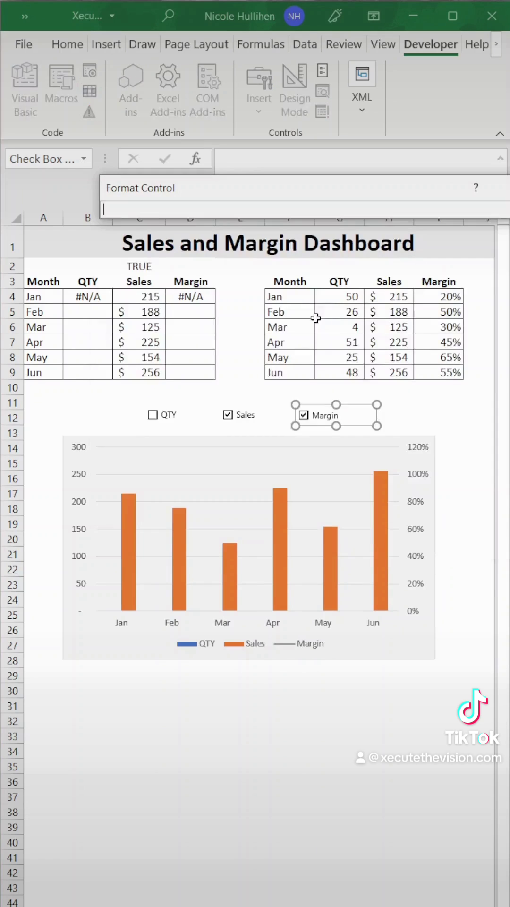
click(187, 266)
key(Return)
key(Return)
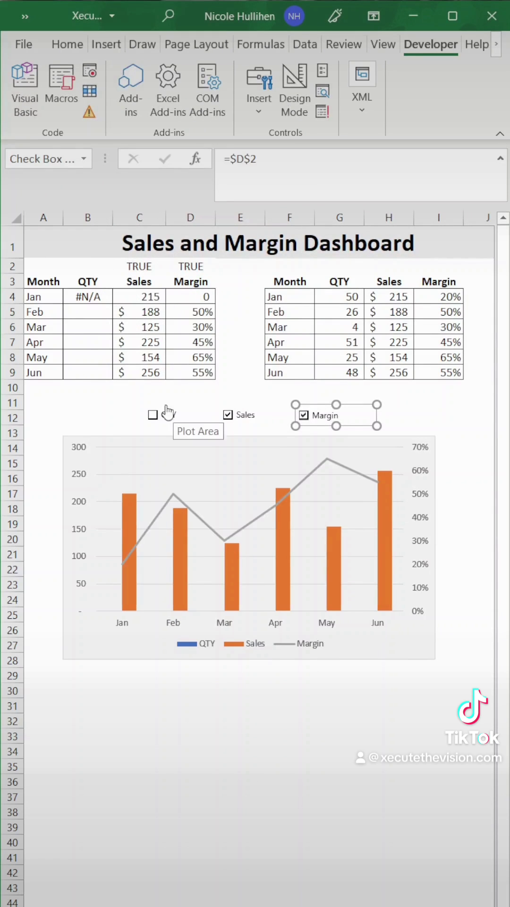
click(152, 415)
Step: Hide the TRUE flags in B2:D2 by setting their font colour to white
drag(105, 268, 134, 262)
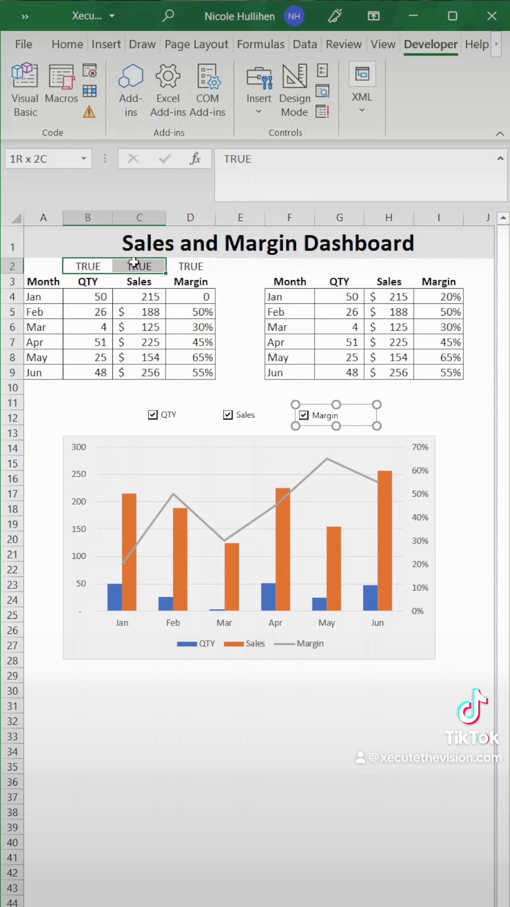
drag(177, 265, 191, 266)
click(67, 44)
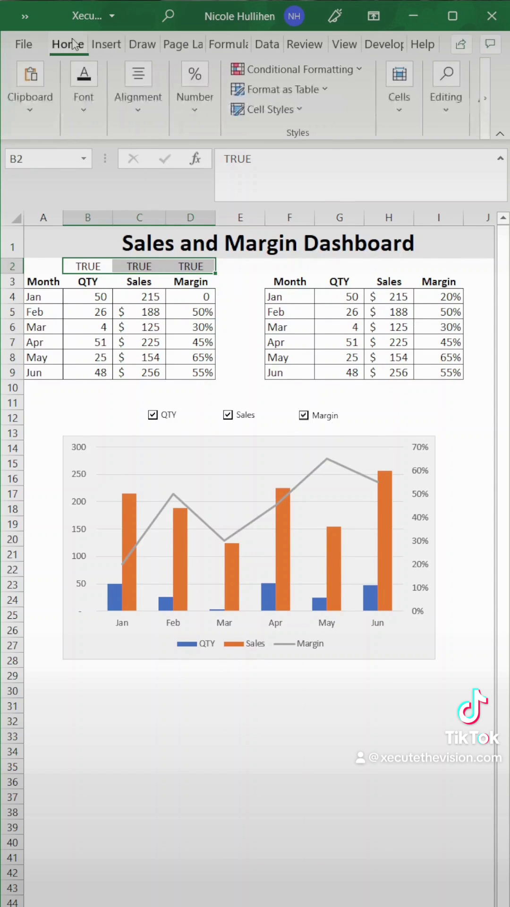
click(90, 105)
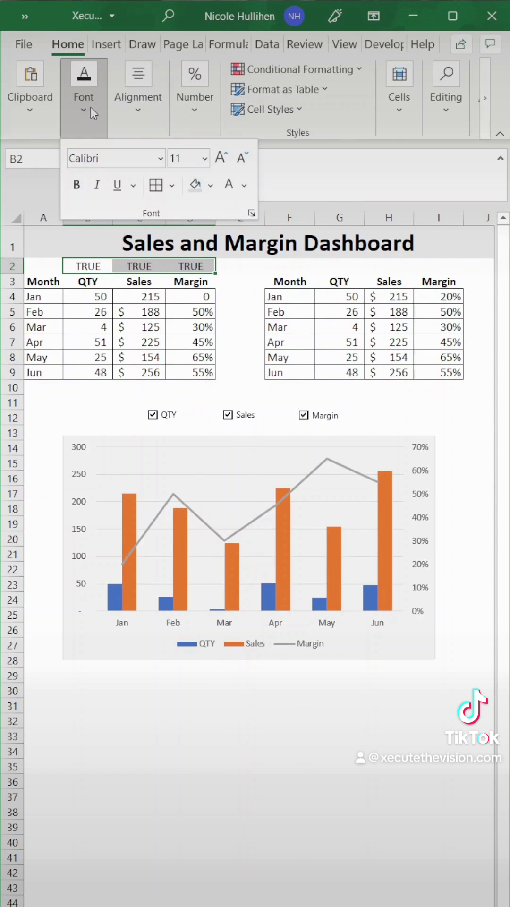
click(228, 184)
click(229, 291)
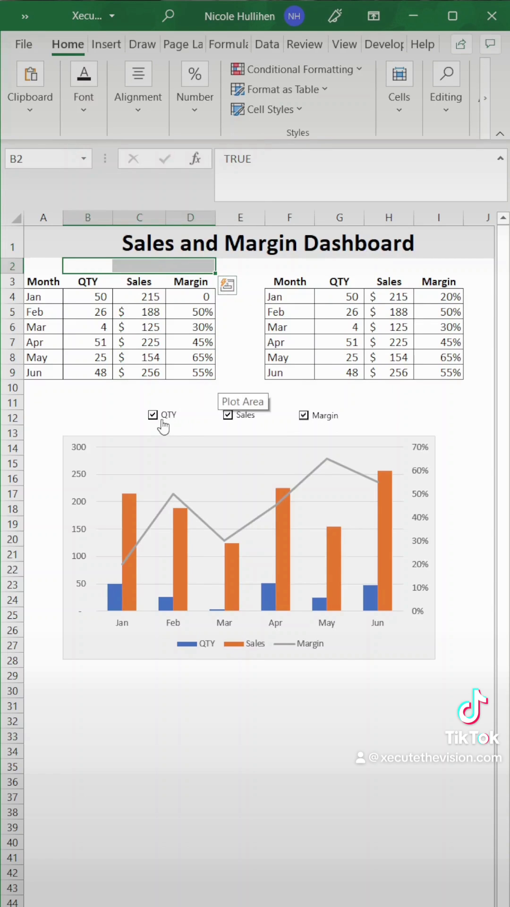
Step: Add data labels to the Sales bars and trial positions on the Mar label
right_click(229, 561)
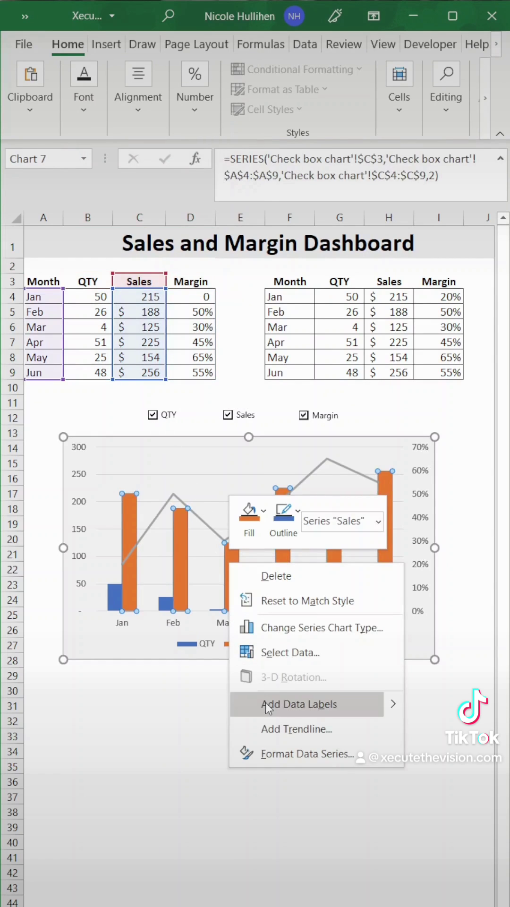
click(293, 816)
click(229, 533)
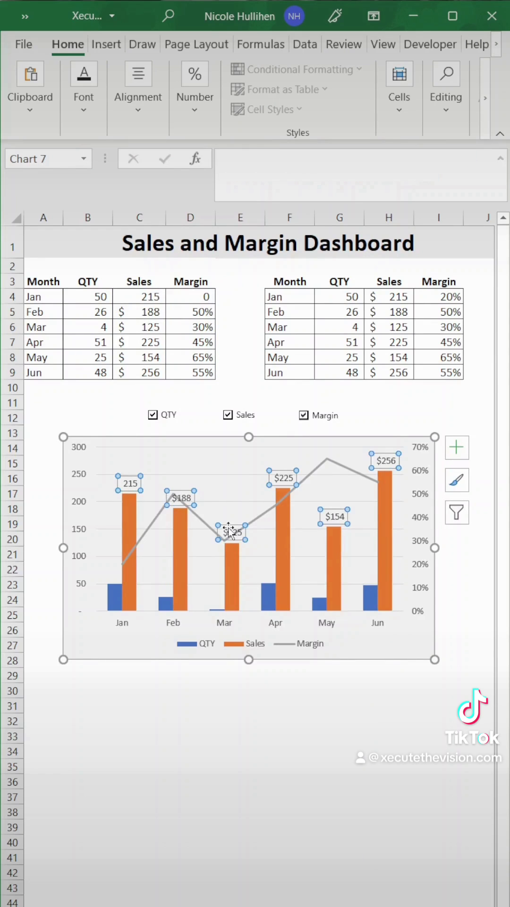
click(232, 531)
double_click(232, 528)
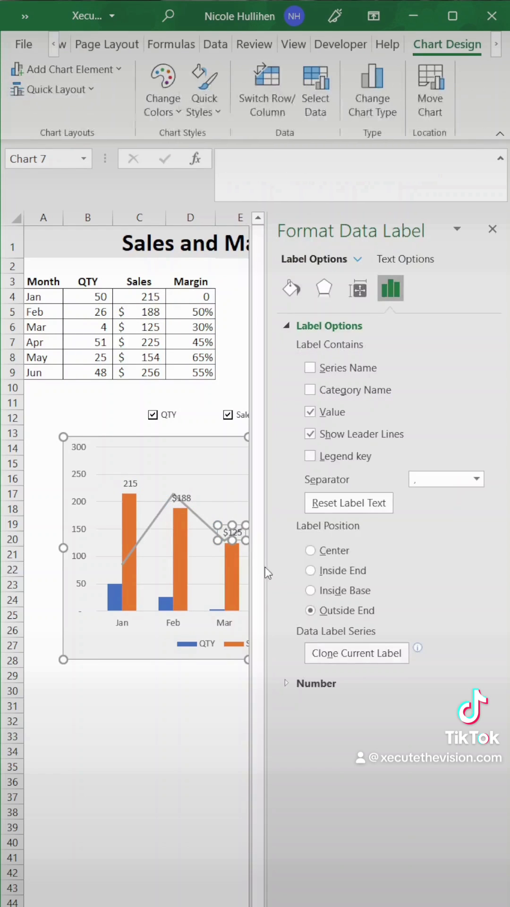
click(334, 592)
click(334, 574)
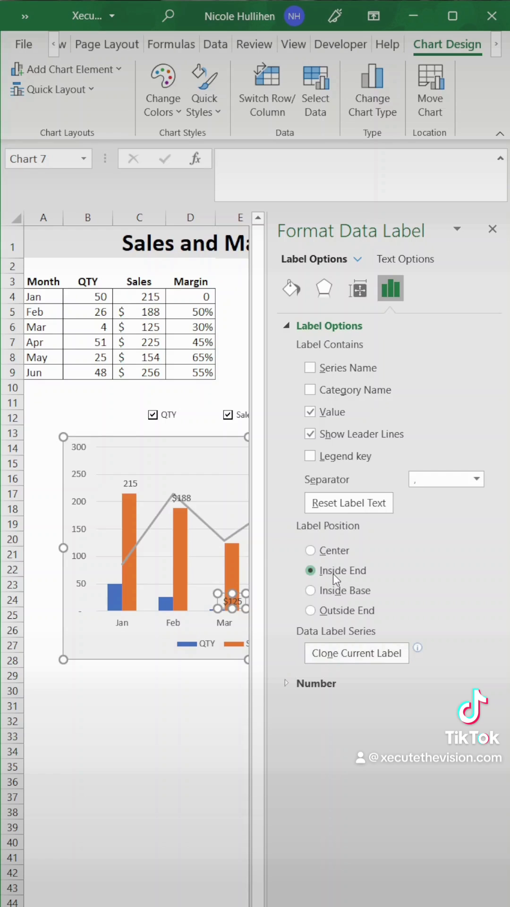
click(492, 229)
Step: Set the position of all Sales labels to Center inside the bars
click(191, 498)
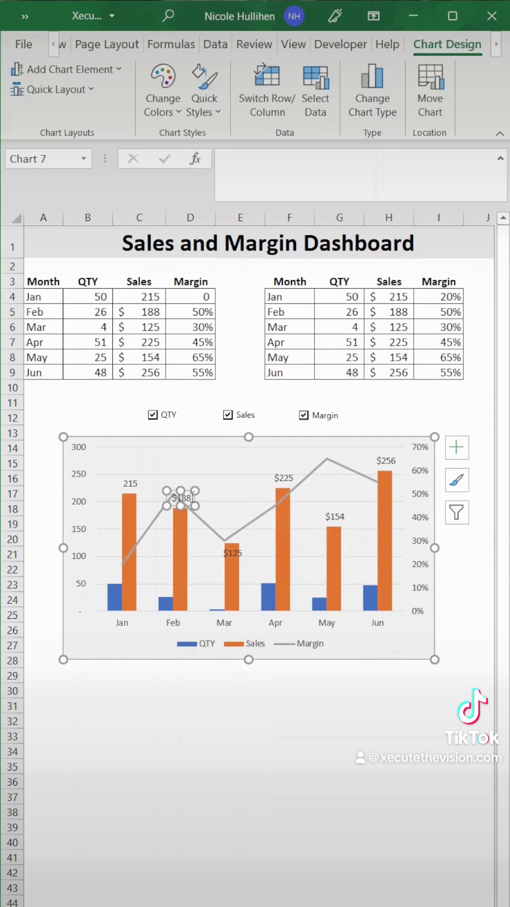
click(370, 400)
click(288, 479)
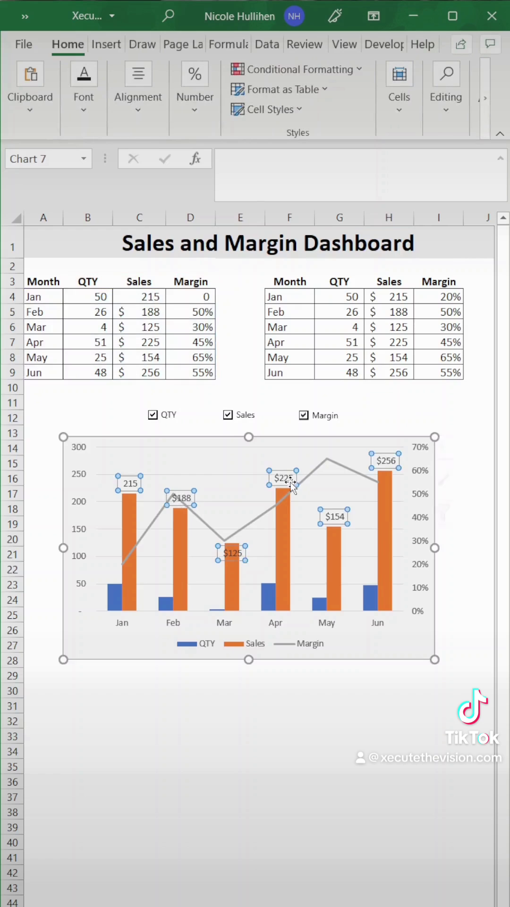
right_click(290, 482)
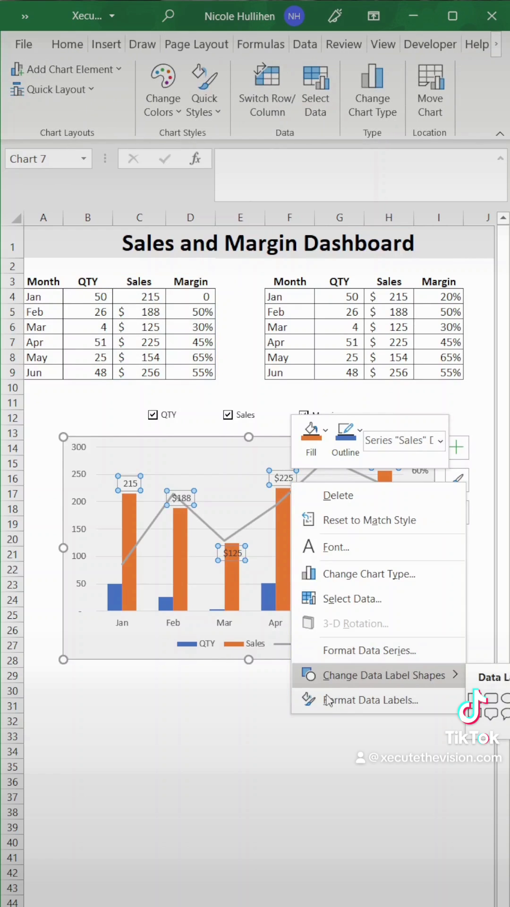
key(Escape)
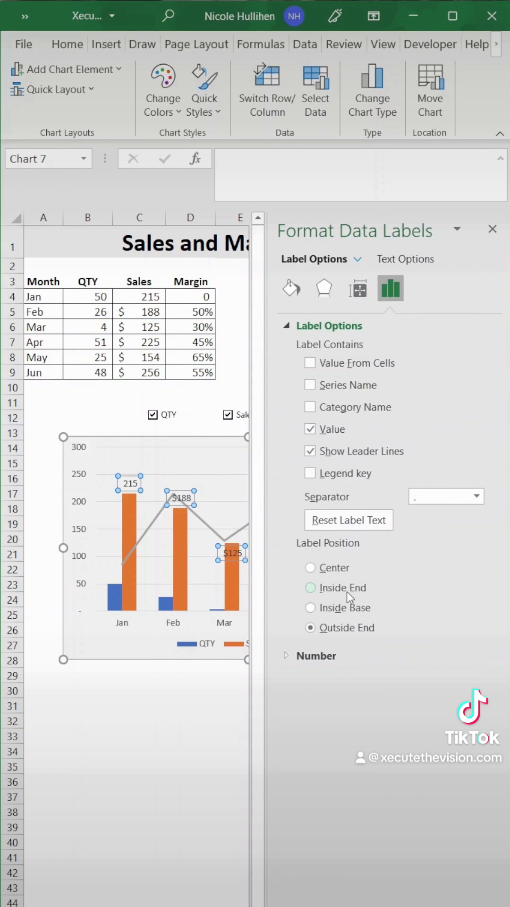
click(347, 591)
click(333, 571)
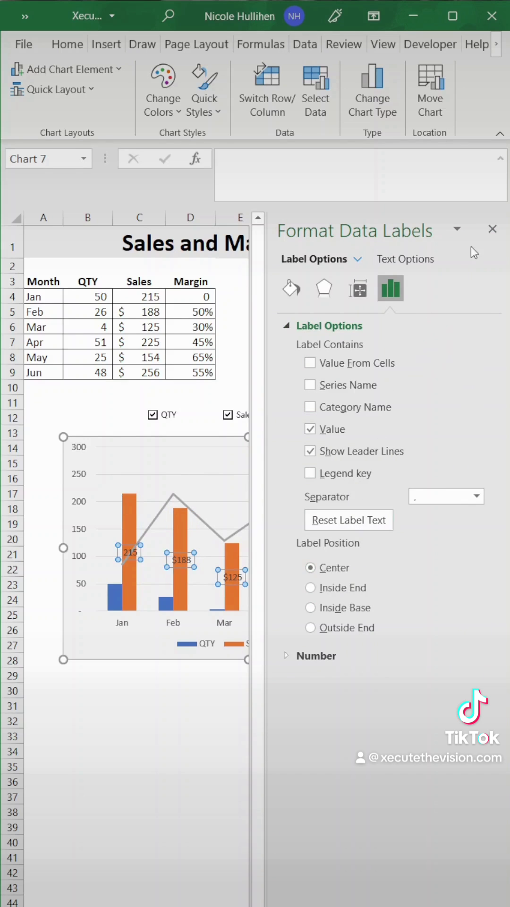
click(492, 229)
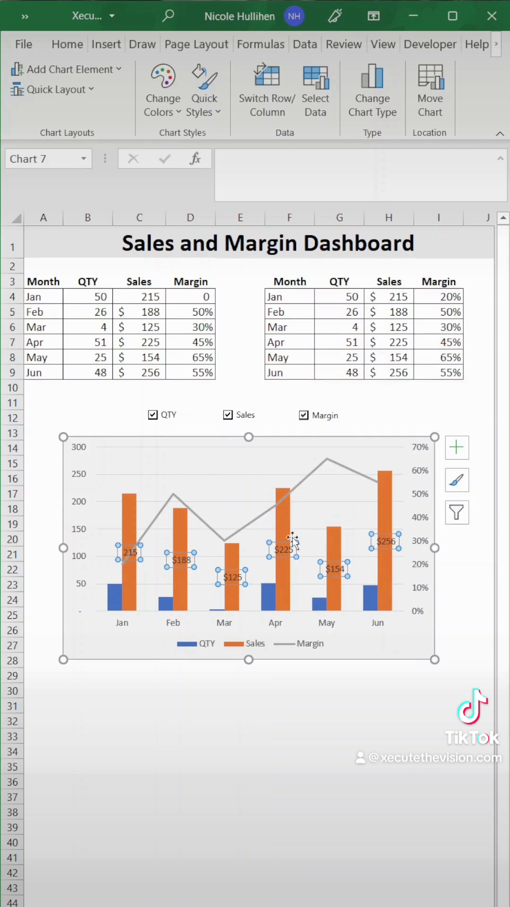
Step: Add percentage data labels to the Margin line points
click(324, 462)
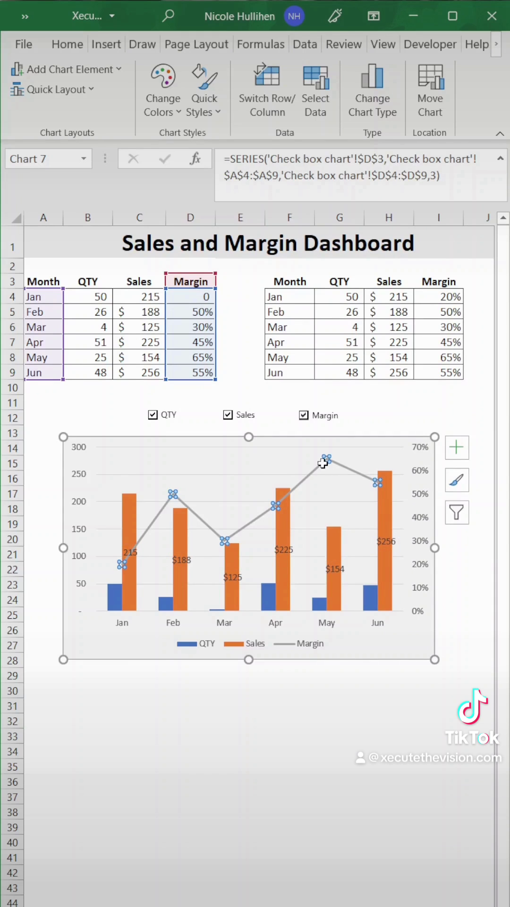
right_click(323, 463)
click(416, 547)
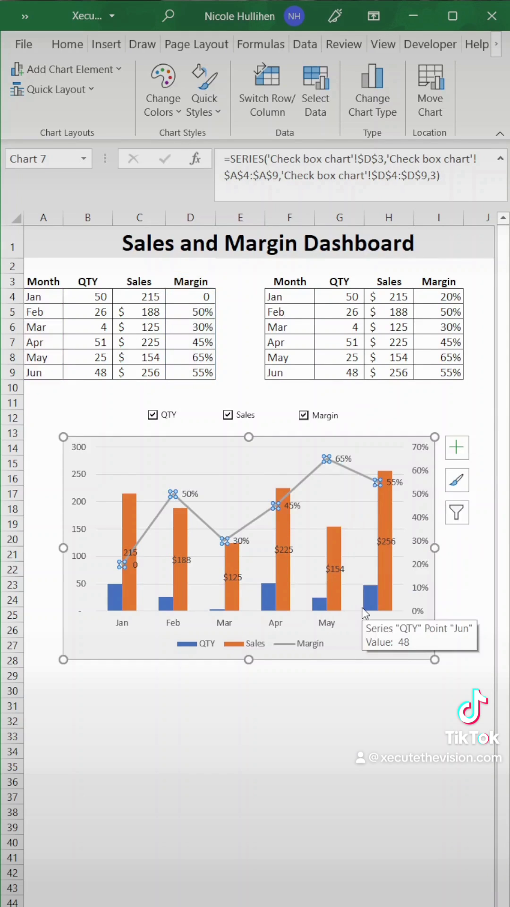
Step: Change the Sales data label text fill to white
click(281, 550)
right_click(282, 550)
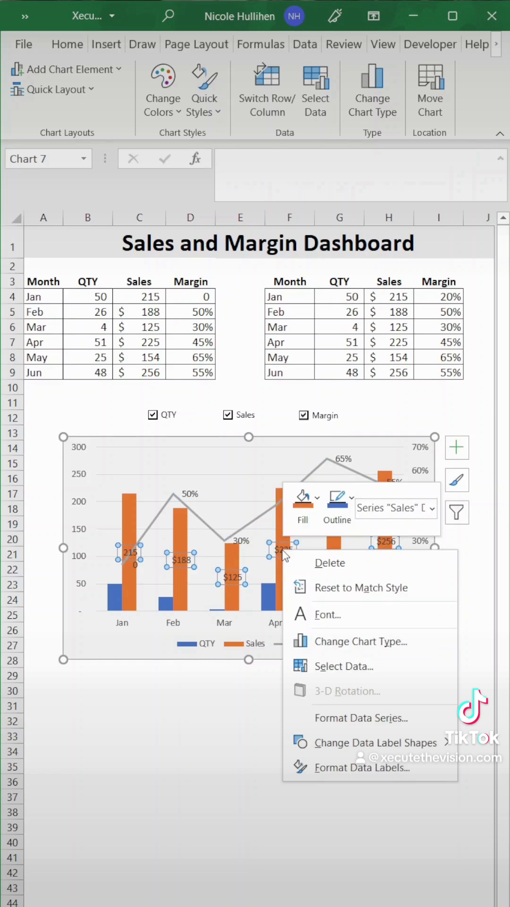
click(324, 766)
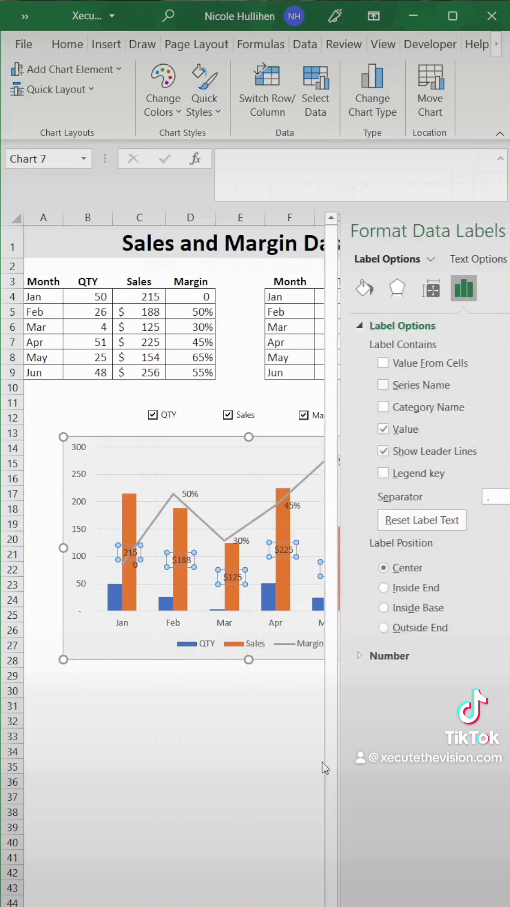
click(397, 261)
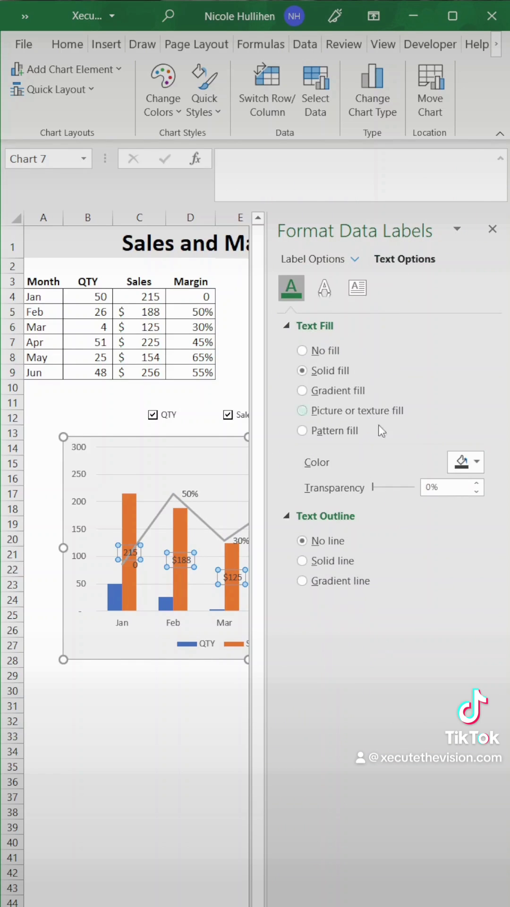
click(477, 462)
click(455, 507)
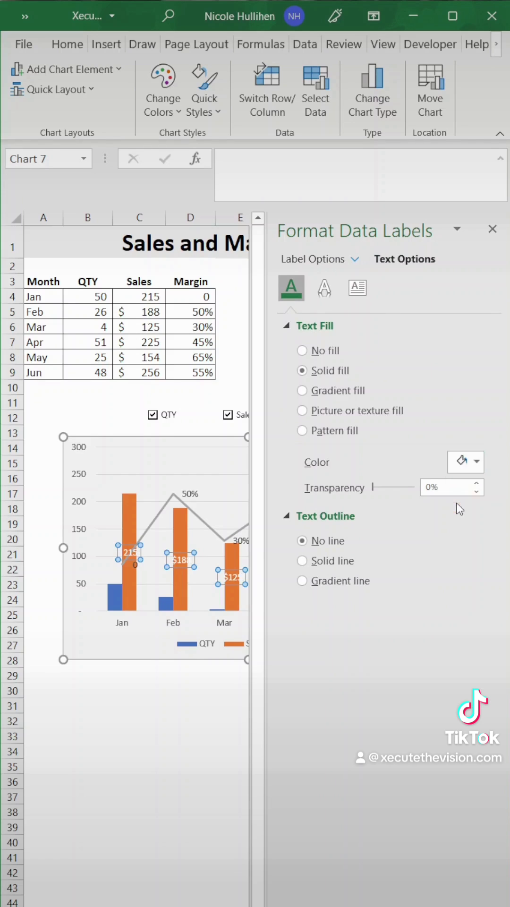
click(491, 229)
Step: Untick QTY and Sales, toggling Margin off and on, leaving only the Margin line
click(339, 765)
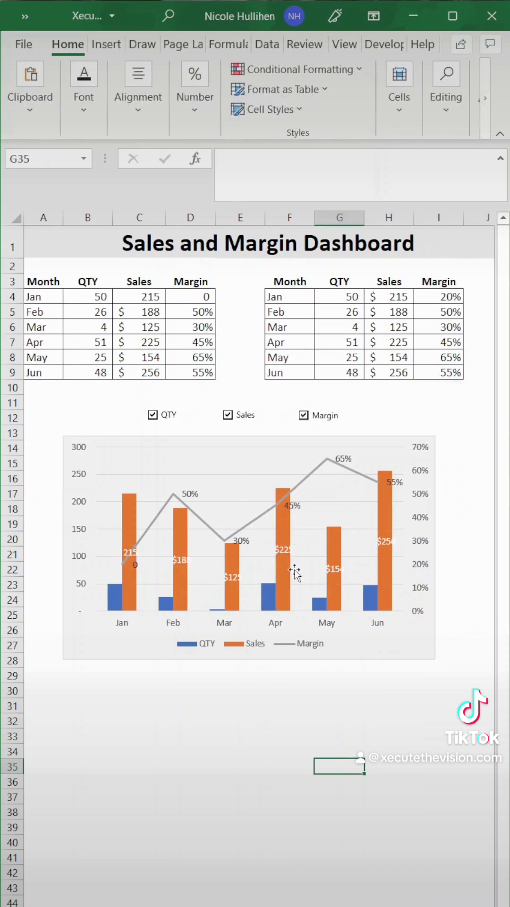
click(152, 415)
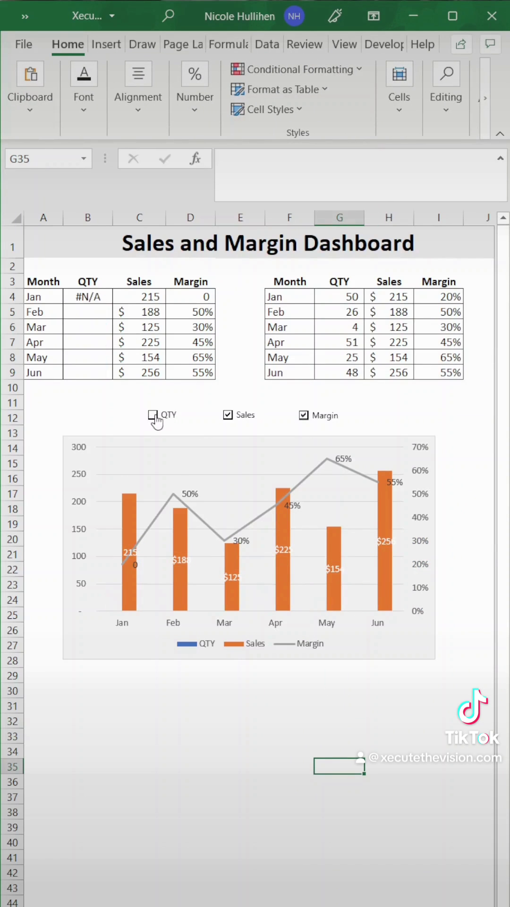
click(228, 415)
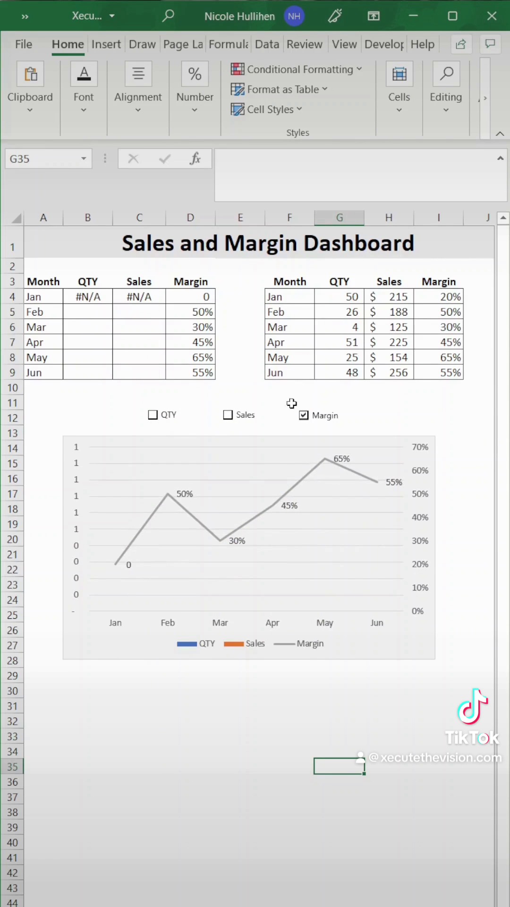
click(305, 415)
click(305, 415)
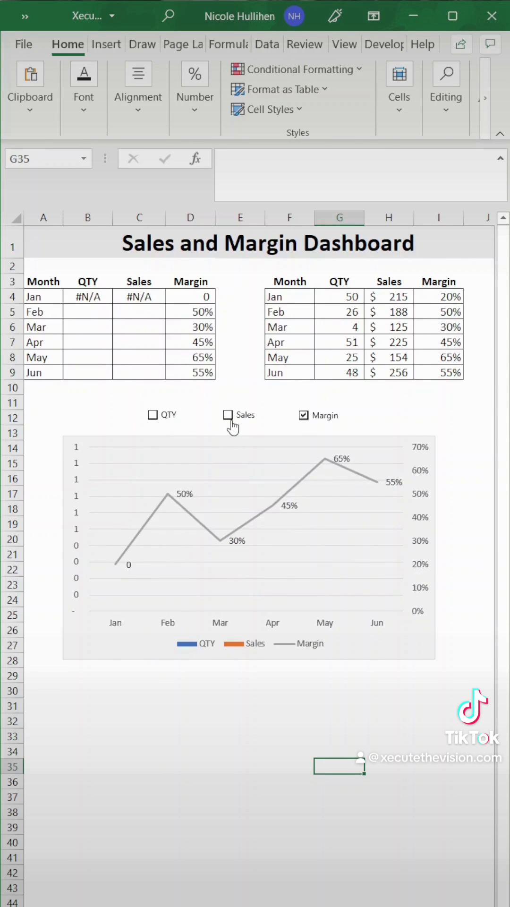